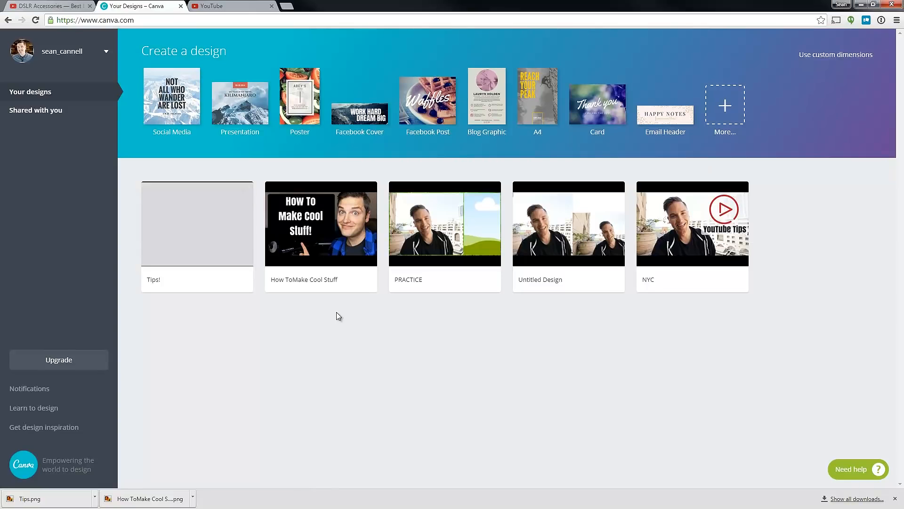
Step: Create a blank design with custom dimensions of 1920 × 1080 px and open the uploaded images
left_click(823, 58)
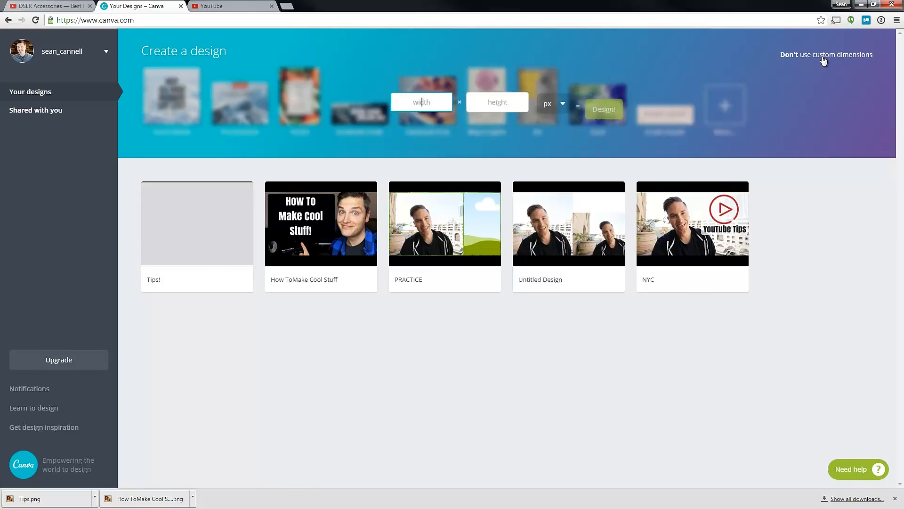
type("1920")
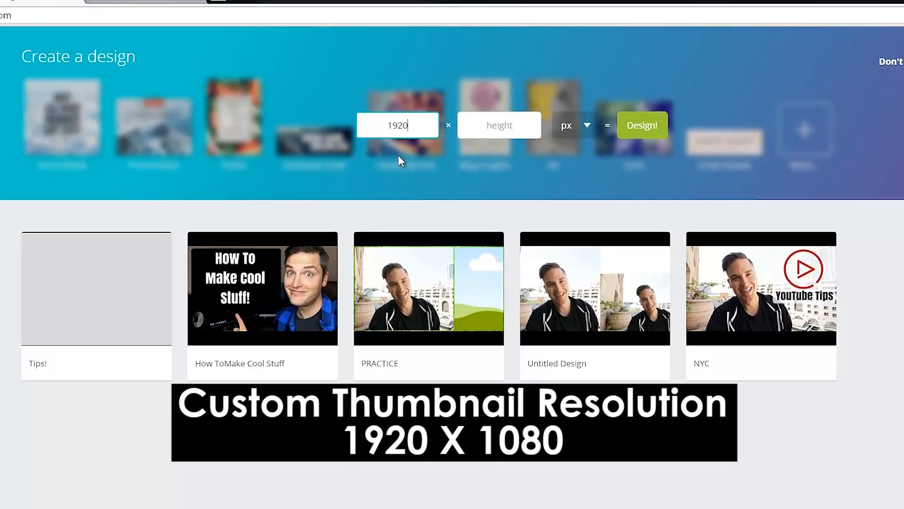
left_click(519, 125)
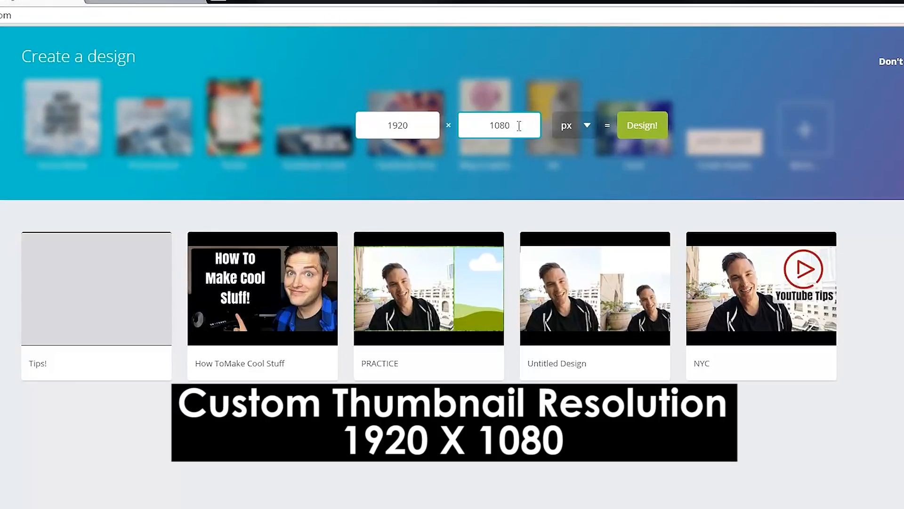
left_click(642, 125)
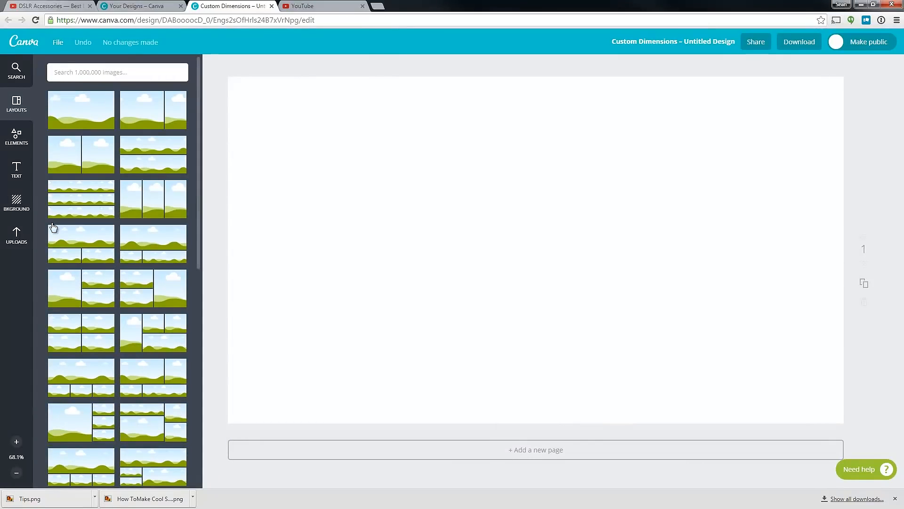
left_click(14, 239)
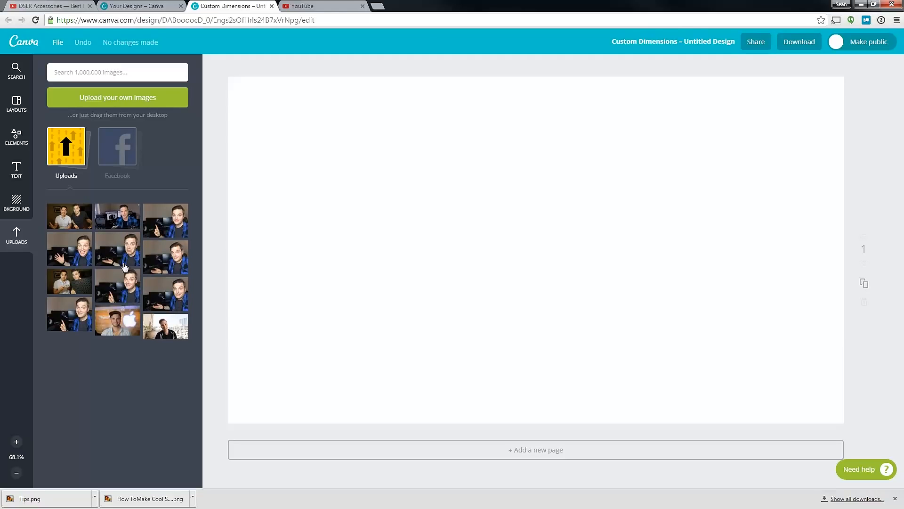
left_click_drag(111, 222, 363, 167)
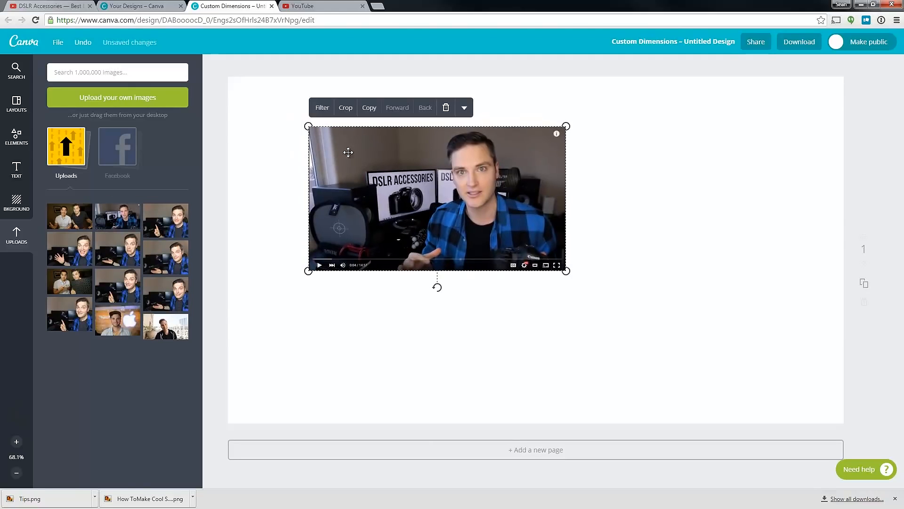
left_click_drag(307, 126, 216, 74)
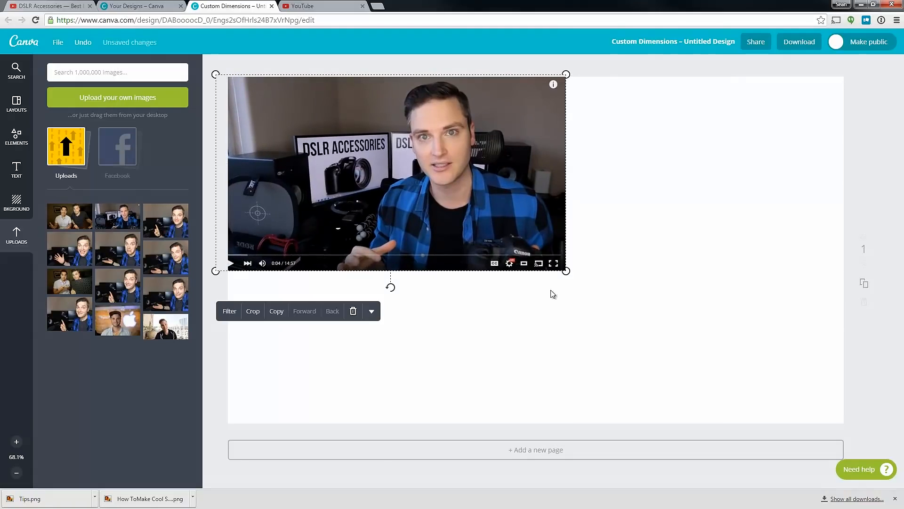
left_click_drag(567, 271, 901, 459)
left_click_drag(429, 212, 442, 215)
left_click_drag(370, 303, 366, 303)
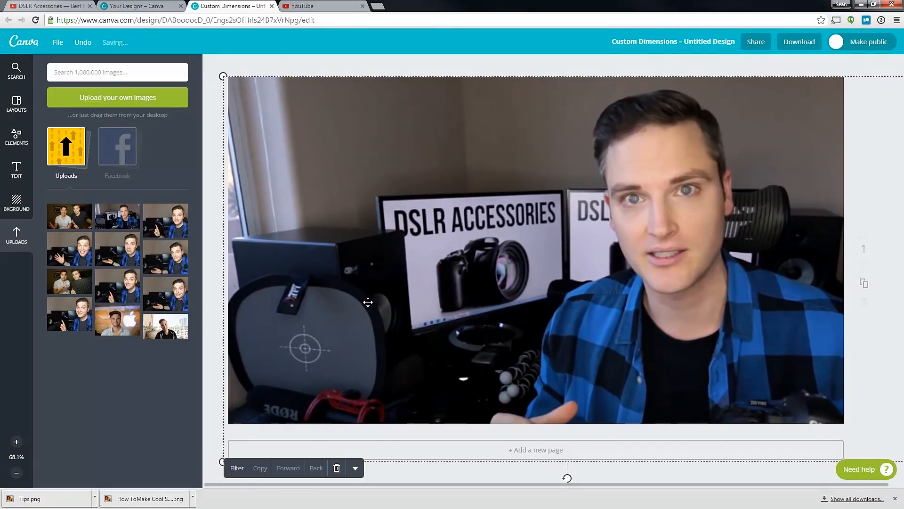
left_click(341, 468)
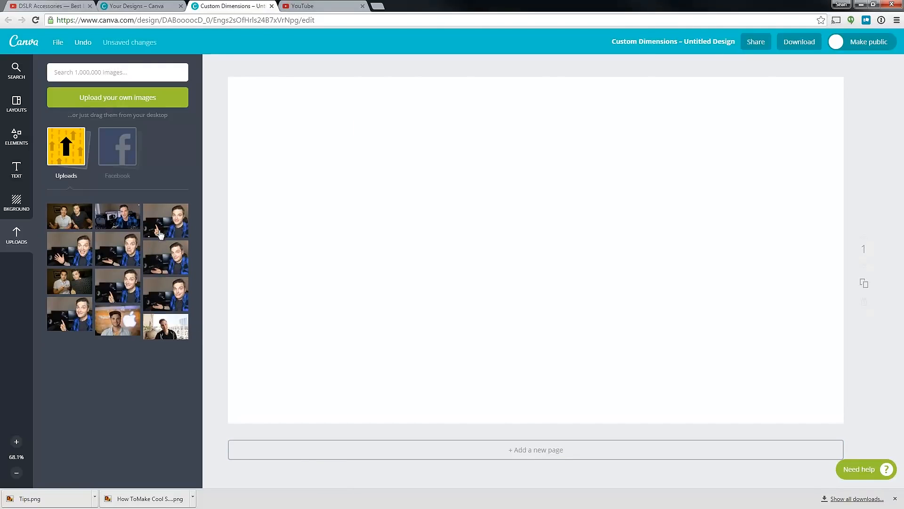
Step: Place the uploaded photo of the frowning man with a raised palm and enlarge it to cover the canvas, with his face at the right
left_click(126, 257)
left_click_drag(502, 148, 668, 100)
left_click_drag(547, 205, 733, 285)
left_click_drag(445, 143, 158, 72)
left_click_drag(471, 198, 471, 219)
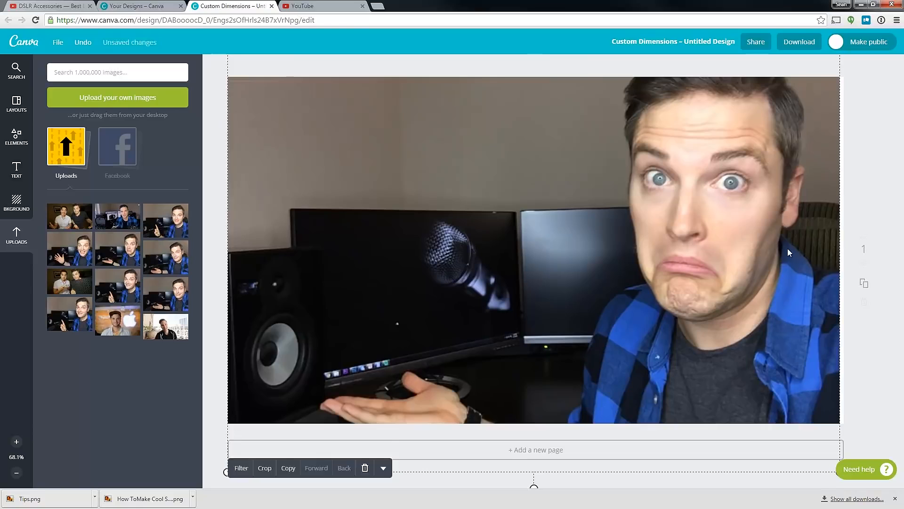
left_click_drag(618, 236, 597, 207)
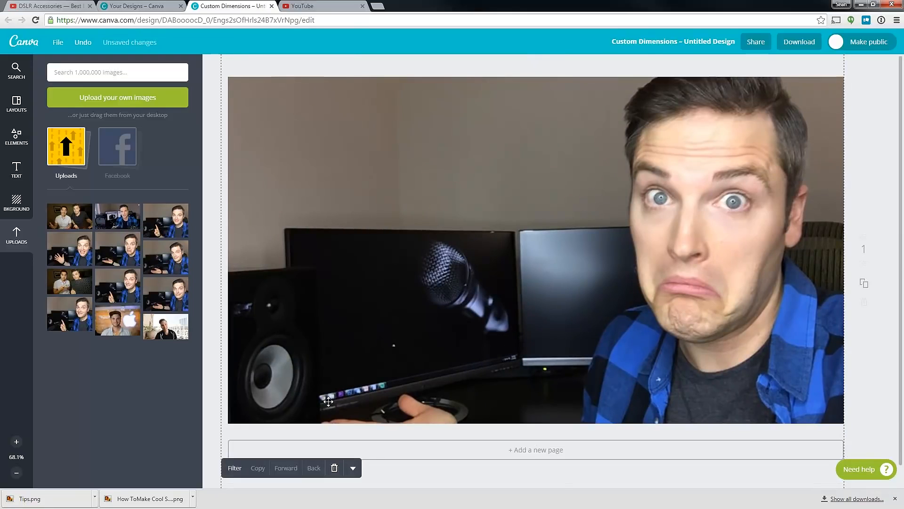
left_click_drag(325, 375, 328, 375)
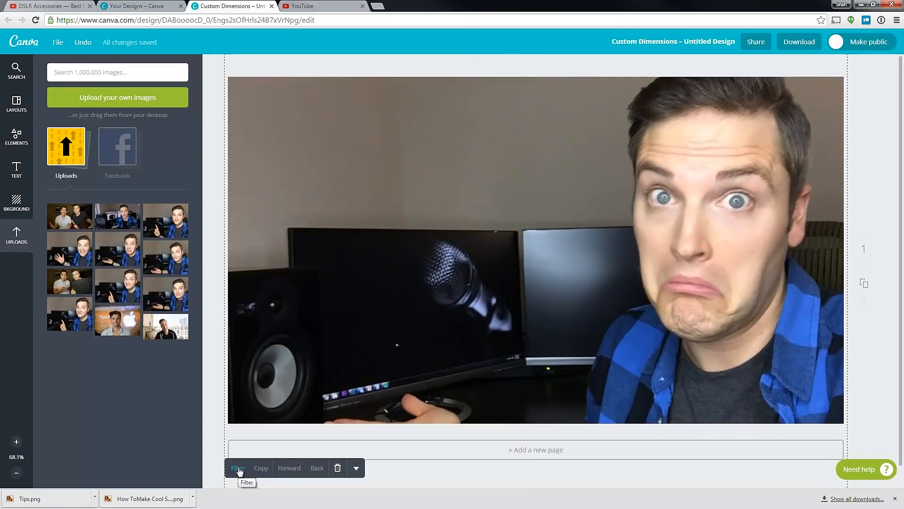
Step: Adjust the photo's filter settings to brightness -7, contrast +8, saturation +17 and blur -22
left_click(238, 468)
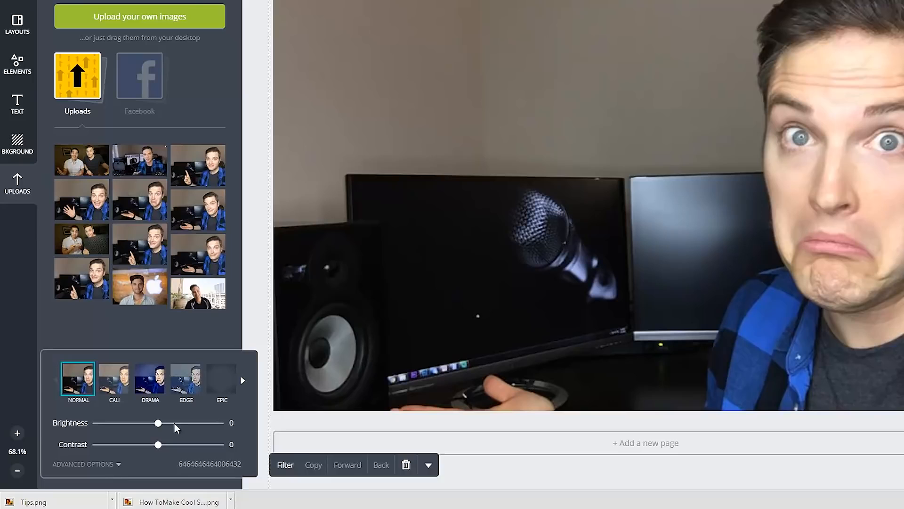
left_click_drag(162, 425, 163, 448)
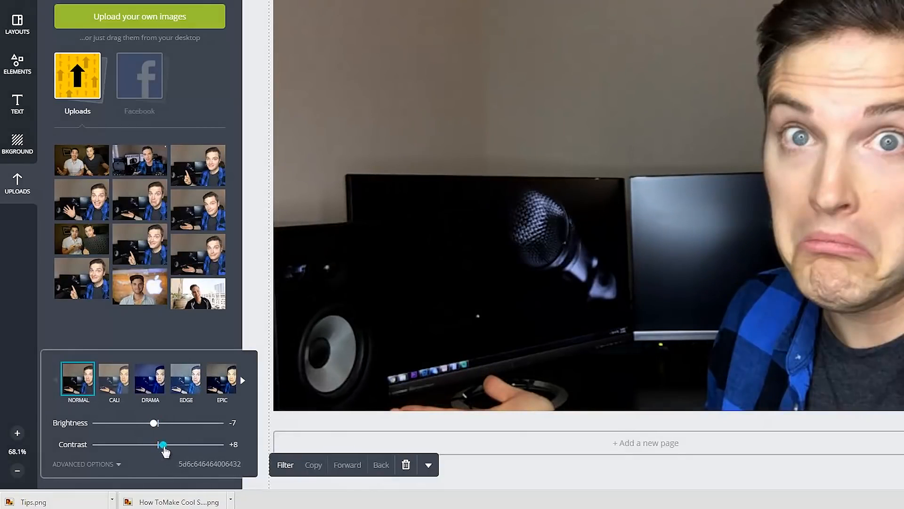
left_click(119, 466)
left_click_drag(158, 358, 168, 364)
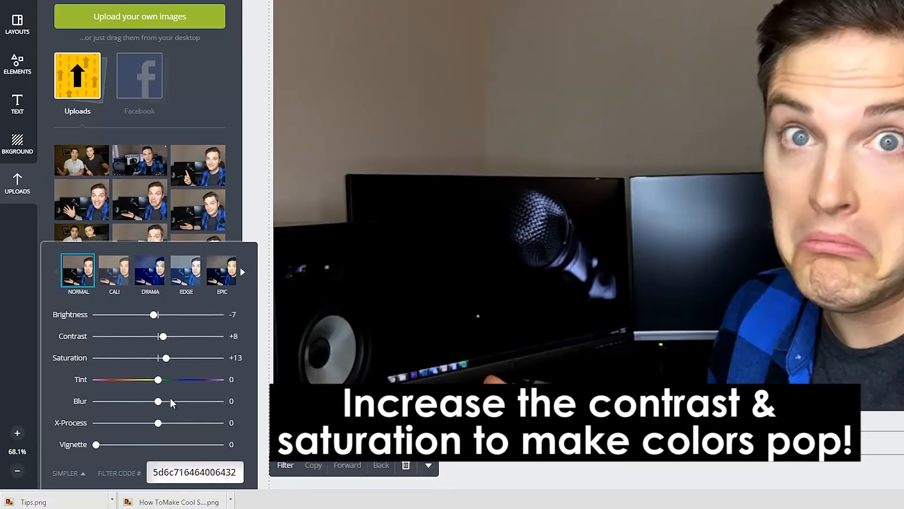
mouse_move(160, 406)
left_mouse_down()
mouse_move(174, 406)
mouse_move(150, 405)
left_mouse_up()
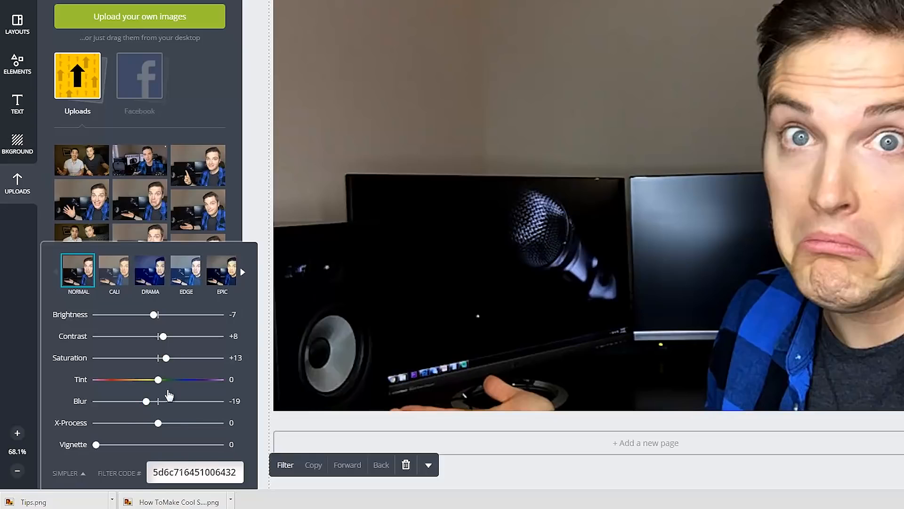
left_click_drag(146, 402, 144, 402)
left_click_drag(170, 362, 173, 363)
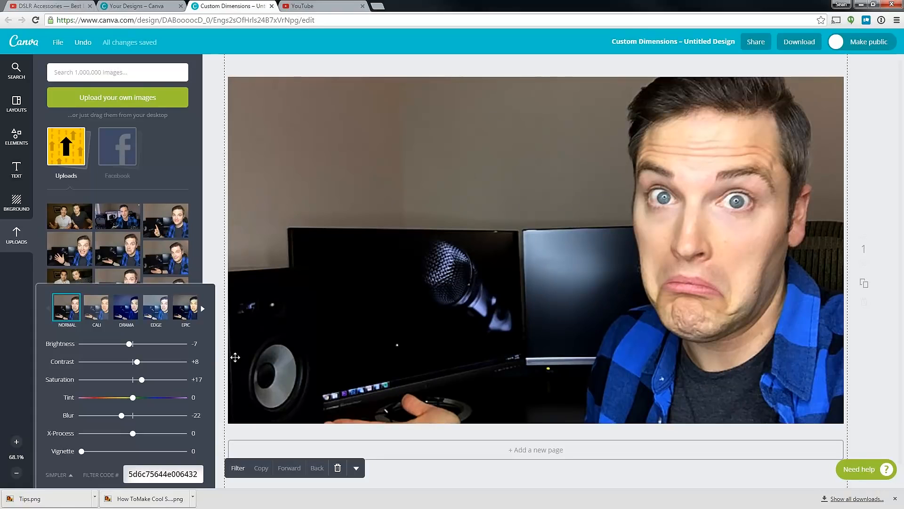
left_click(326, 232)
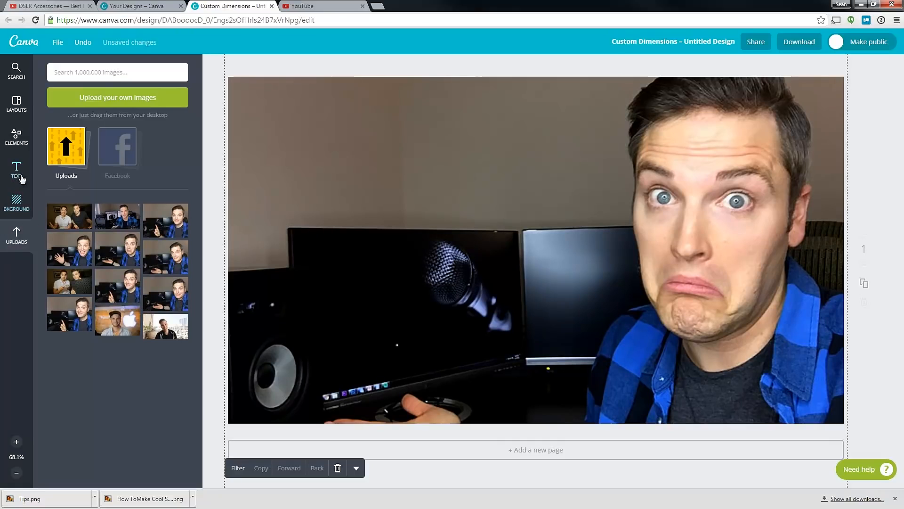
Step: Add a rounded rectangle shape and stretch it over the monitors, filling most of the area beside the man's face
left_click(16, 138)
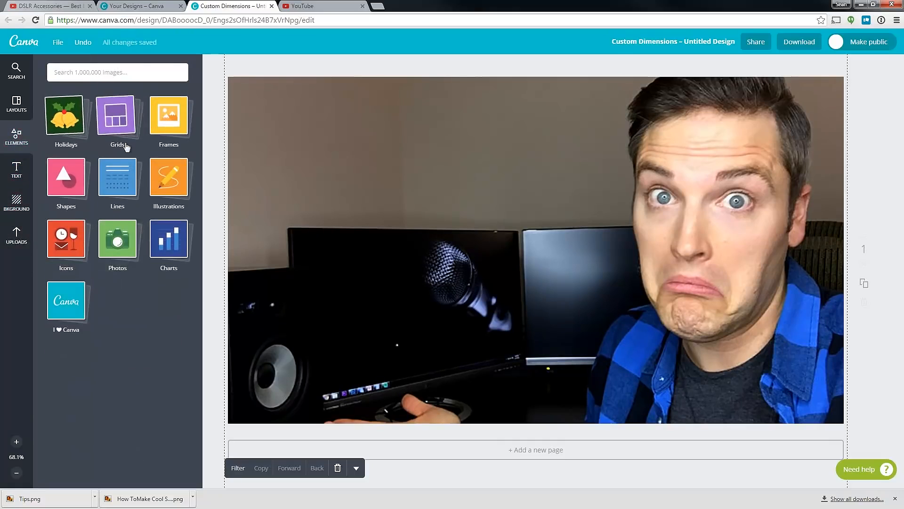
left_click(66, 177)
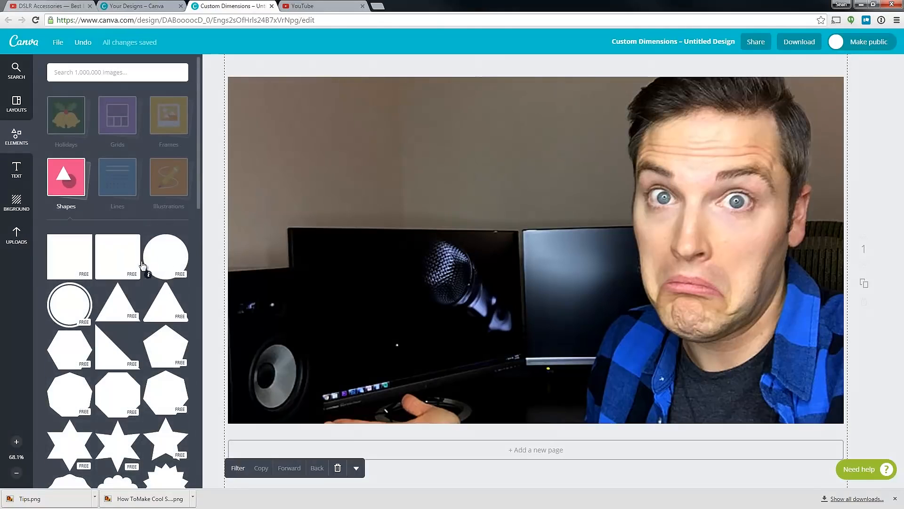
left_click_drag(120, 264, 424, 299)
left_click_drag(580, 414, 540, 373)
left_click_drag(542, 233, 614, 233)
left_click_drag(615, 83, 603, 93)
left_click_drag(488, 173, 479, 190)
left_click_drag(592, 111, 599, 106)
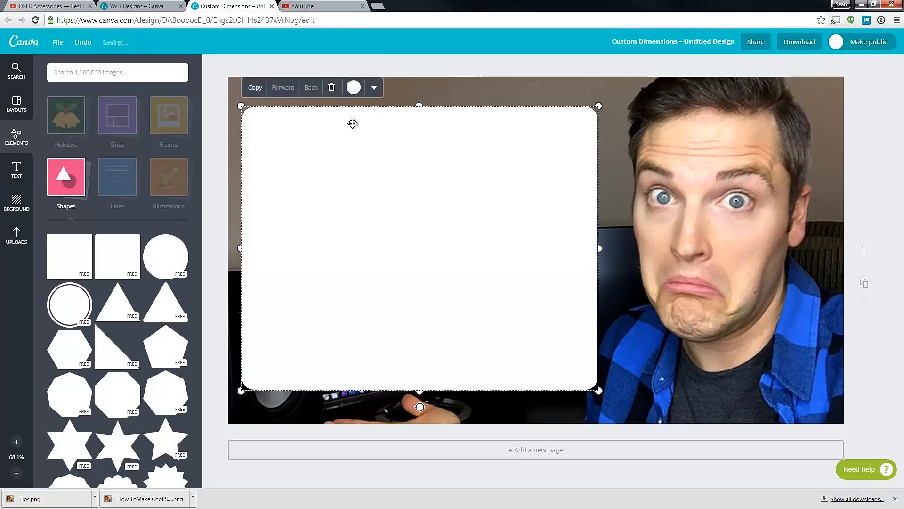
Step: Recolour the rounded rectangle with a custom dark grey and nudge it slightly higher on the photo
left_click(354, 89)
left_click(360, 137)
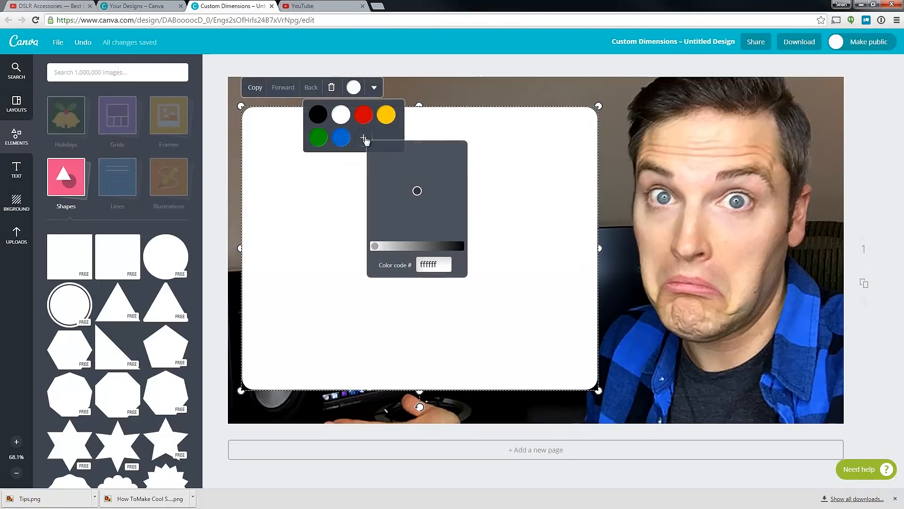
left_click_drag(375, 246, 454, 259)
left_click(452, 97)
left_click_drag(414, 304, 405, 317)
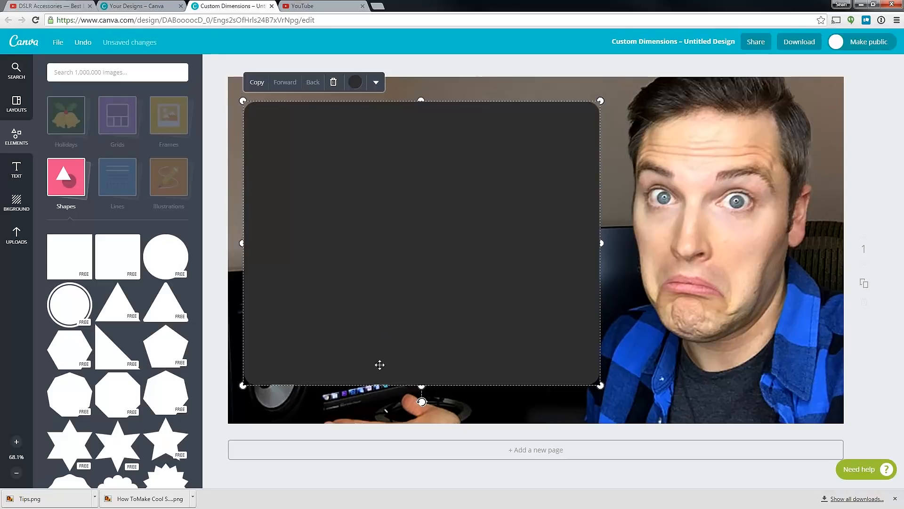
Step: Add a heading on the dark rectangle, set its font to Anton and widen its text box to nearly the rectangle's width
left_click(16, 169)
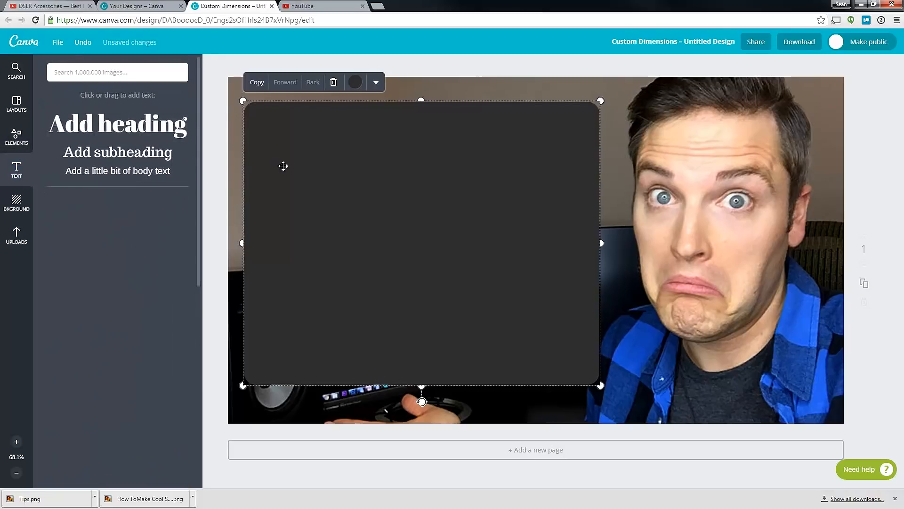
left_click_drag(118, 123, 382, 187)
left_click(396, 144)
left_click(405, 369)
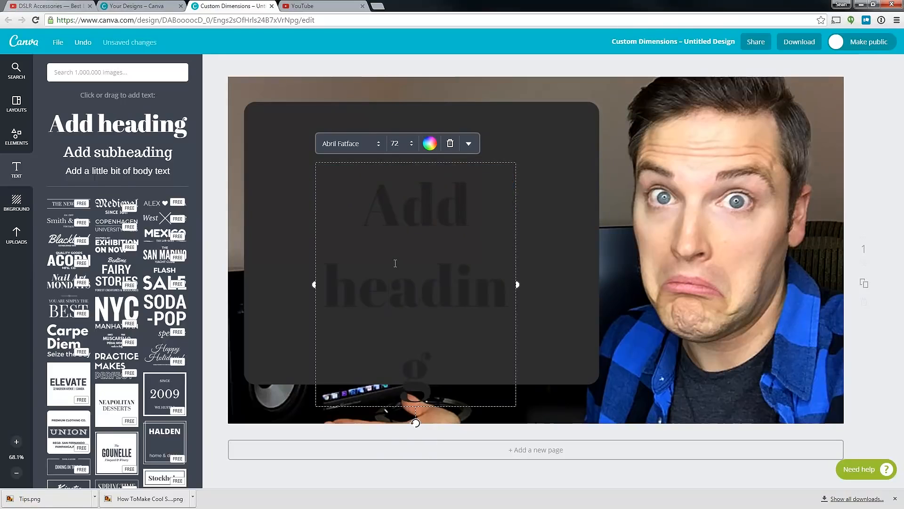
left_click(378, 144)
left_click(350, 364)
left_click_drag(517, 245, 575, 245)
left_click_drag(314, 245, 267, 245)
Step: Replace the heading's placeholder with the three lines "Wierd", "Trick for" and "YouTube!"
double_click(406, 216)
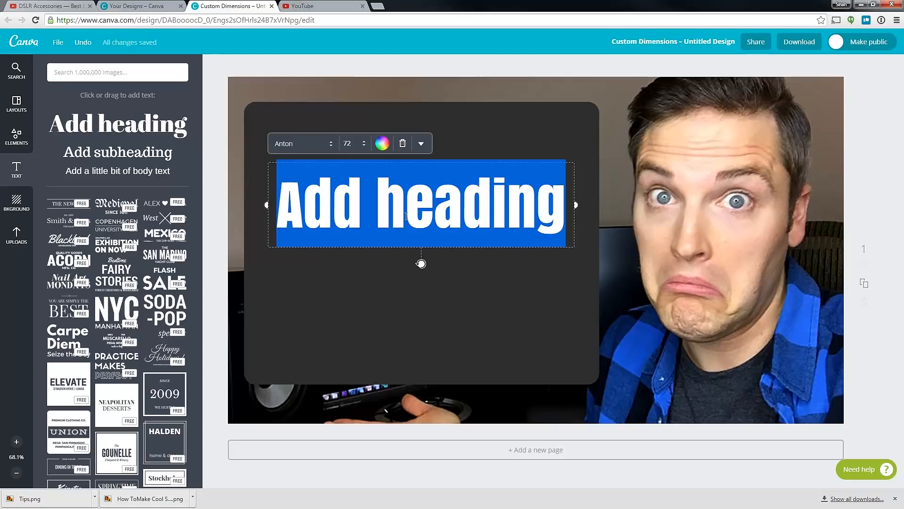
type("Wierd")
key("Return")
type("Tr")
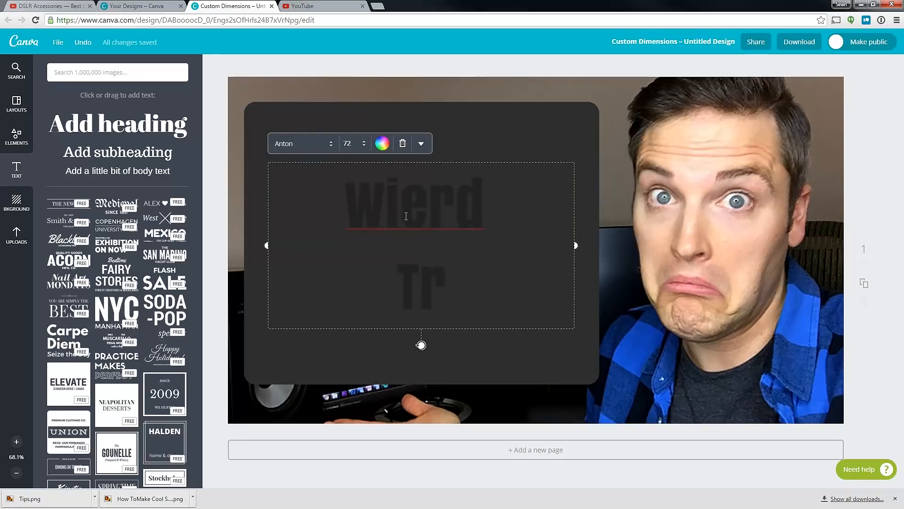
type("ick for")
key("Return")
type("YouTube!")
Step: Colour the heading text white and move it up so all three lines sit centred within the dark rectangle
key("ctrl+a")
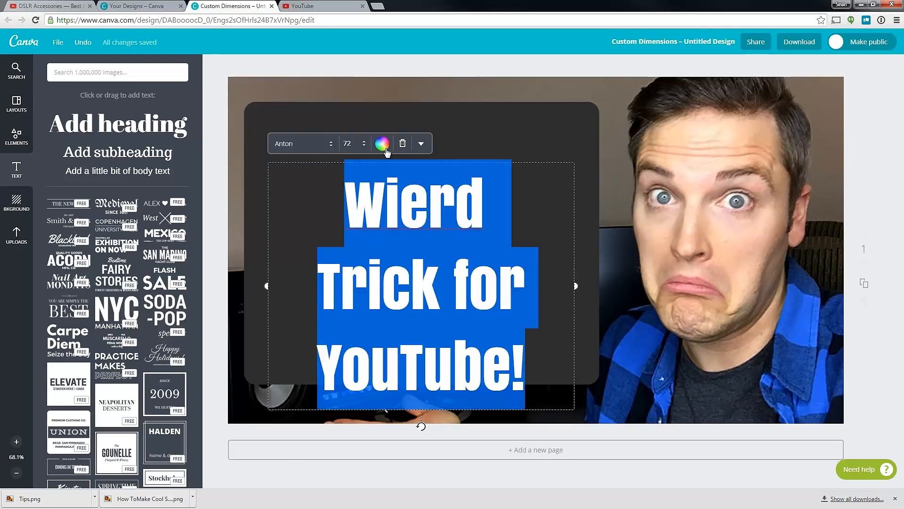
left_click(382, 143)
left_click(505, 113)
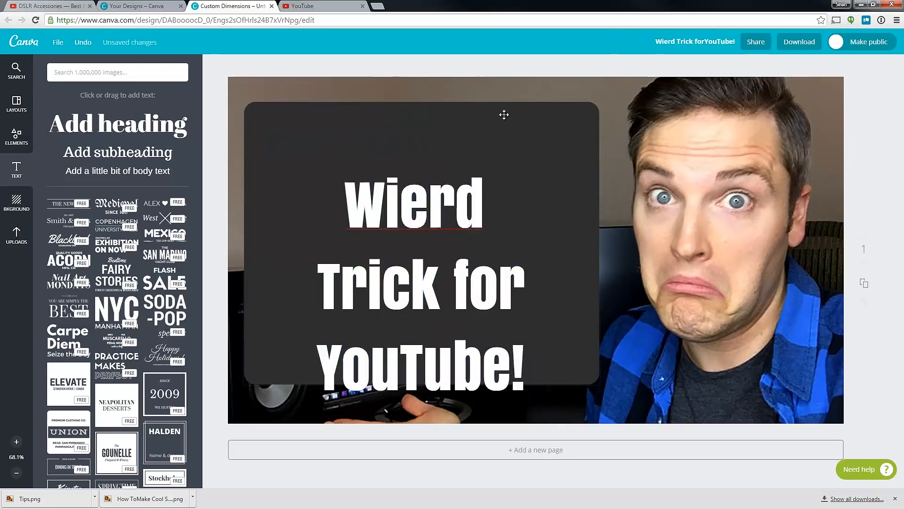
left_click(490, 166)
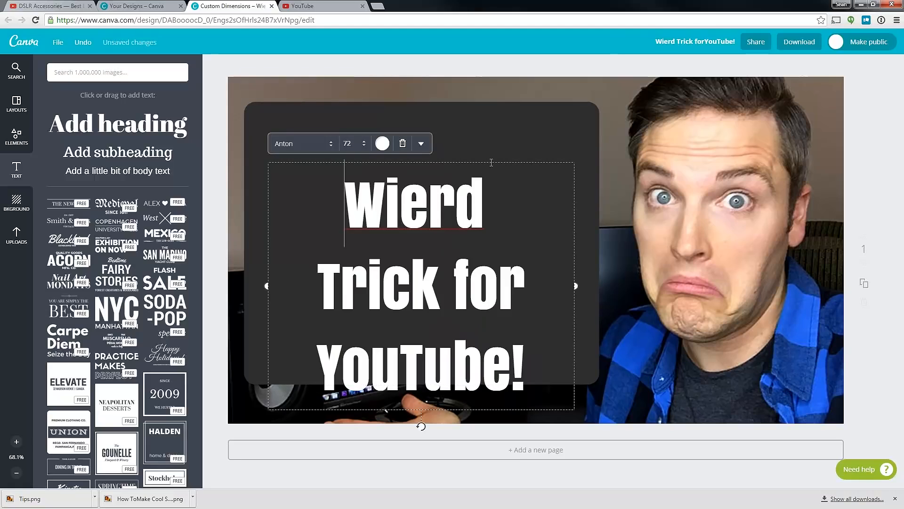
left_click_drag(310, 161, 312, 118)
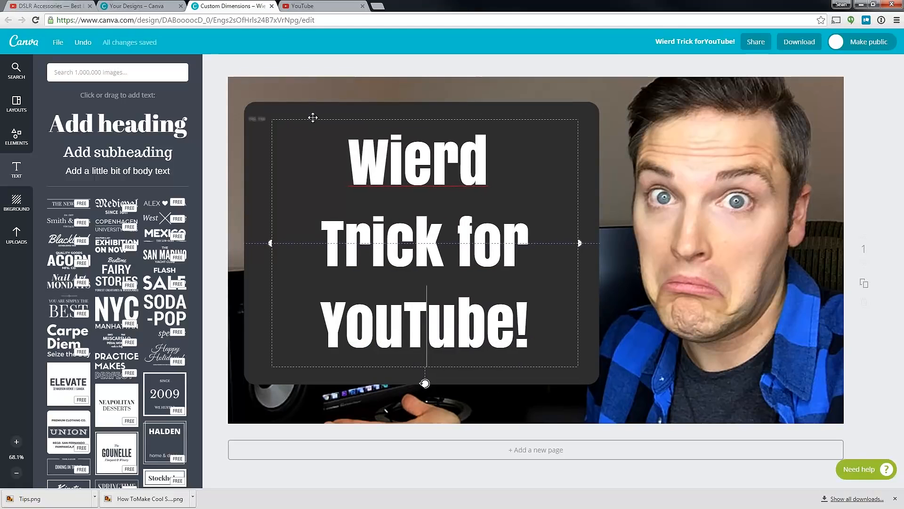
Step: Correct the heading's misspelled first word to "Weird" and set the whole heading's font size to 80
right_click(409, 161)
left_click(436, 167)
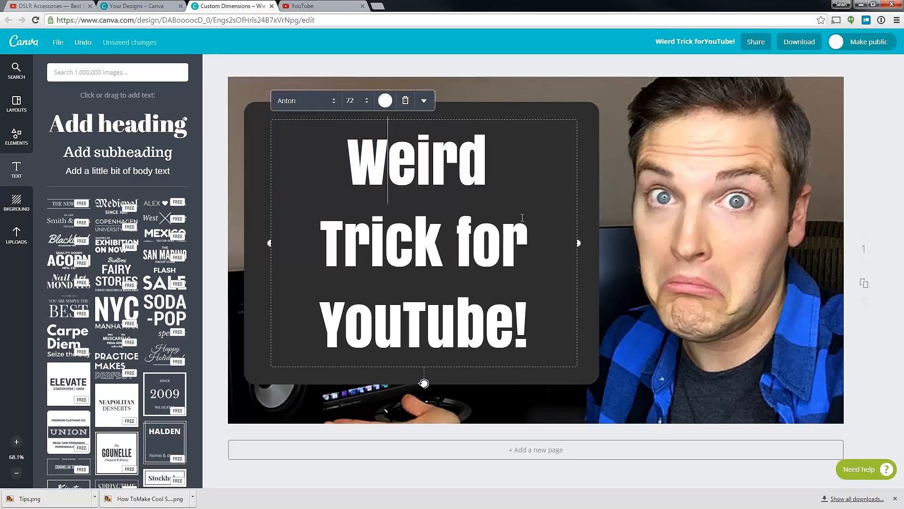
key("ctrl+a")
left_click(353, 99)
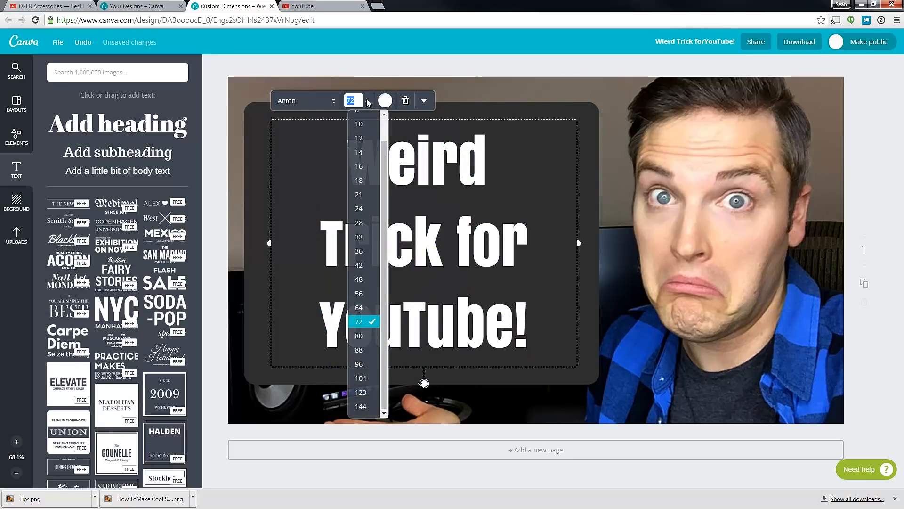
left_click(362, 335)
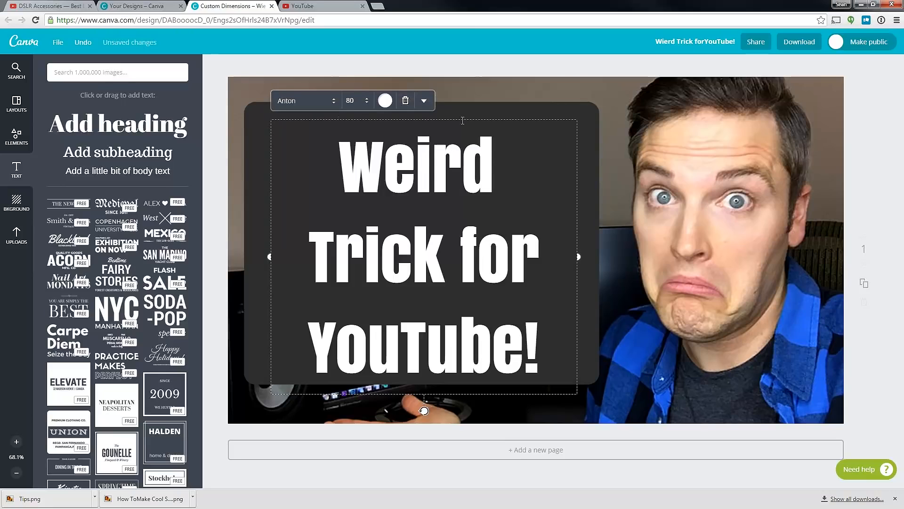
left_click(494, 100)
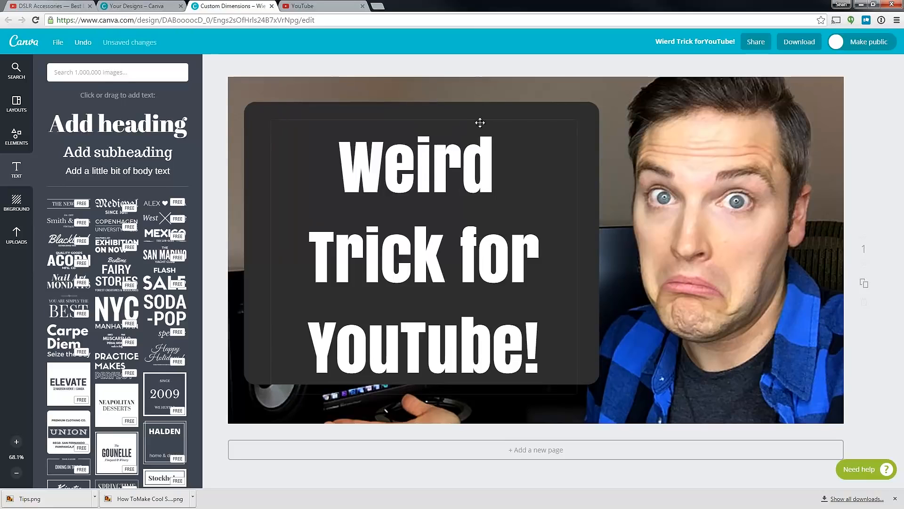
Step: Search the image library for "youtube" and add the red square YouTube logo to the design
left_click(16, 137)
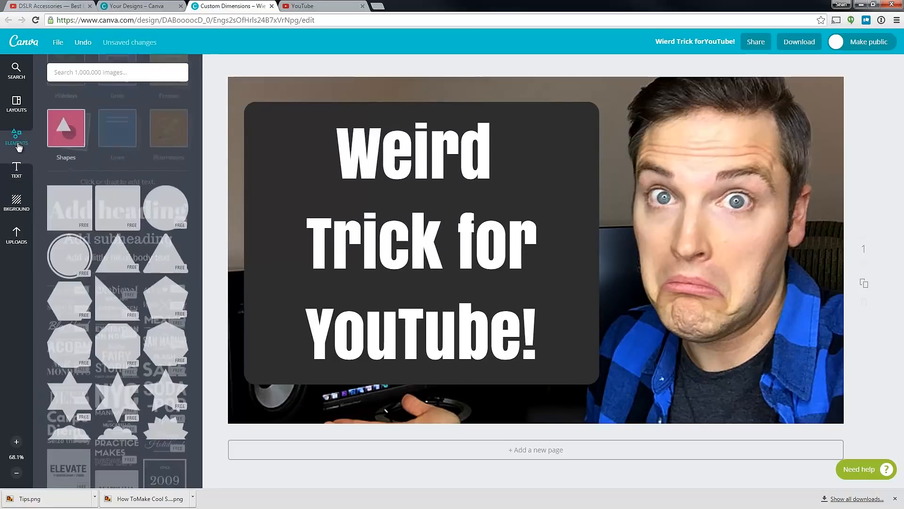
left_click(75, 77)
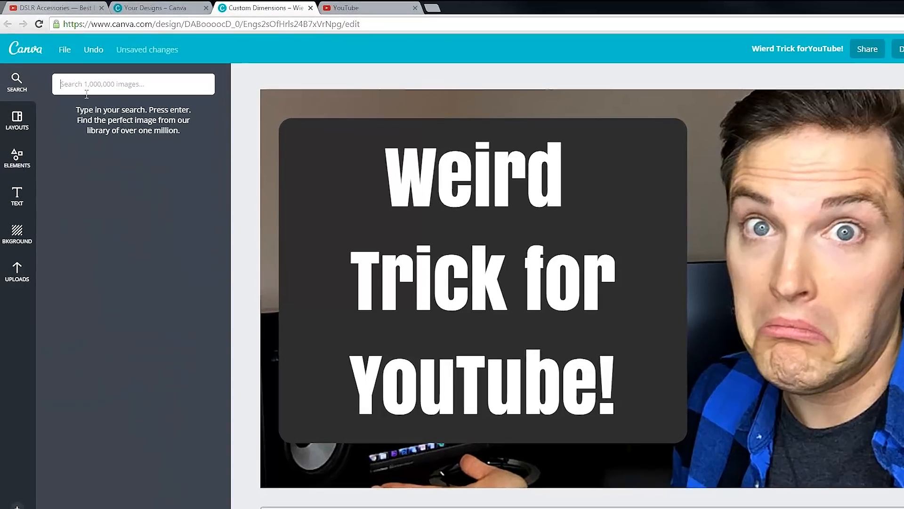
type("youtube")
key("Return")
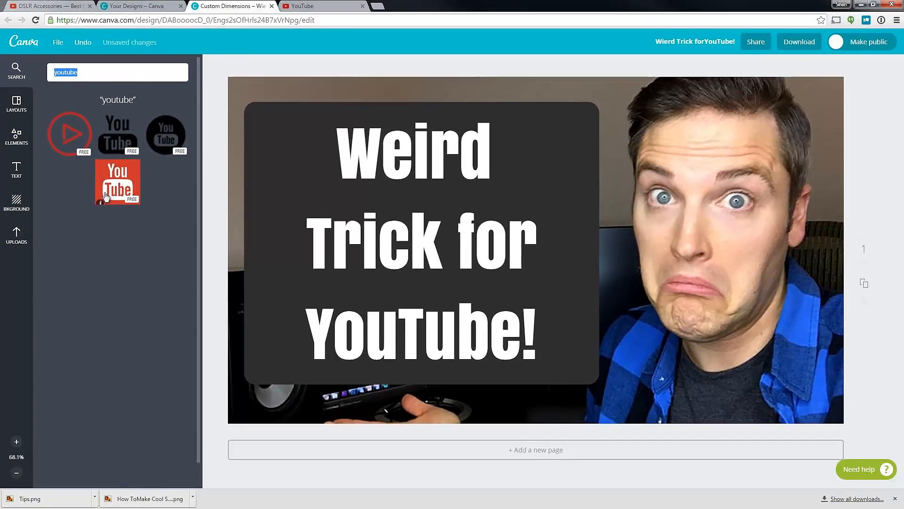
left_click(105, 196)
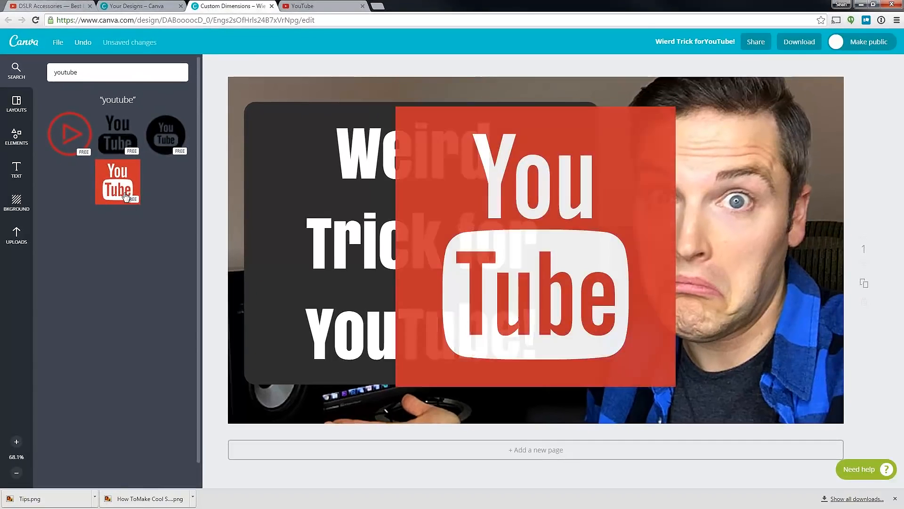
Step: Shrink the YouTube logo to about half size, move it over the heading's third line and tilt it slightly counterclockwise
left_click_drag(392, 110, 549, 263)
left_click_drag(608, 319, 408, 339)
left_click_drag(485, 283, 501, 268)
left_click_drag(475, 297, 458, 305)
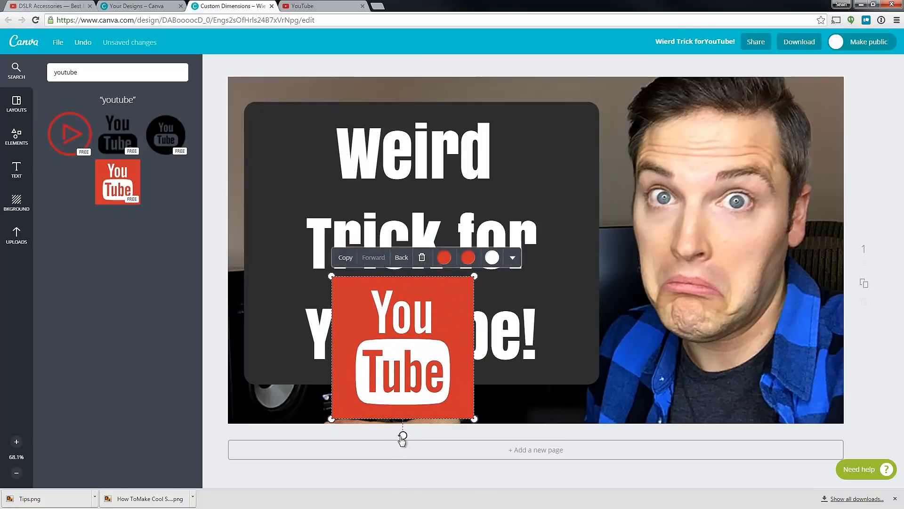
left_click_drag(403, 438, 409, 436)
Step: Delete the "YouTube!" line from the heading so the logo stands in for the word
left_click(499, 334)
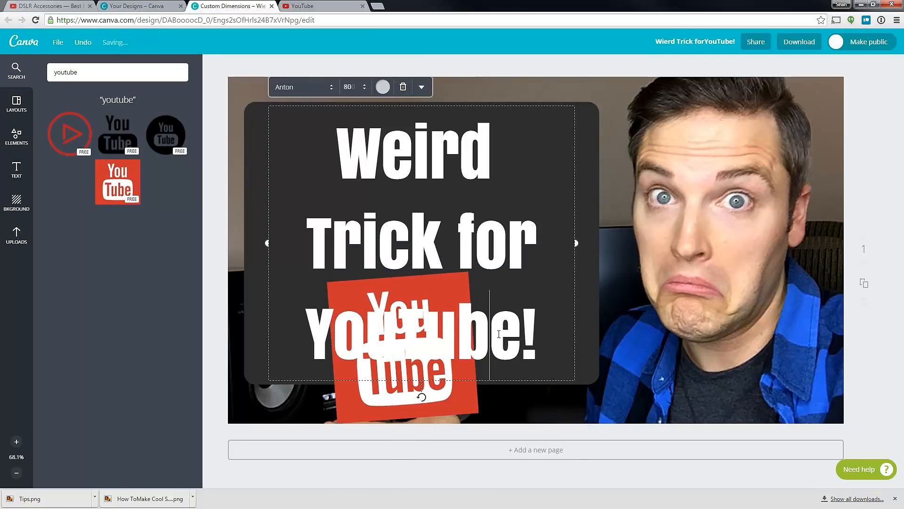
left_click_drag(304, 334, 551, 332)
key("BackSpace")
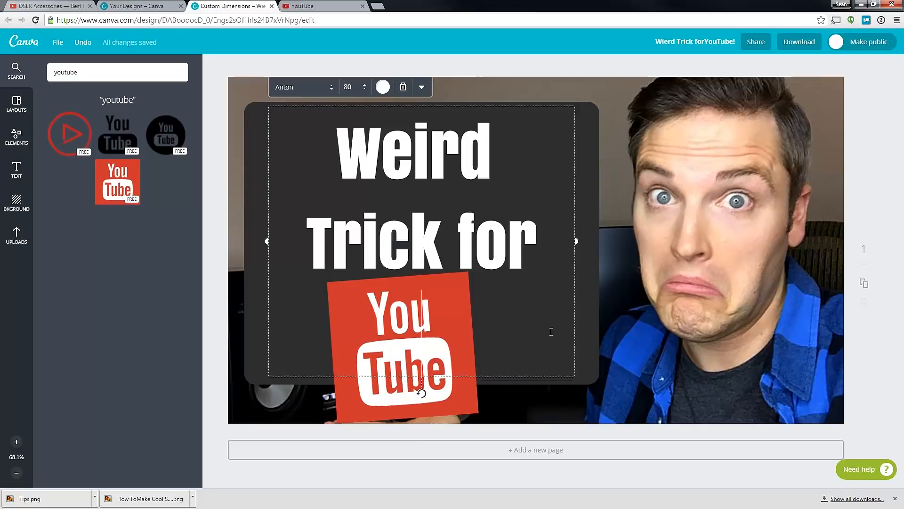
left_click(632, 254)
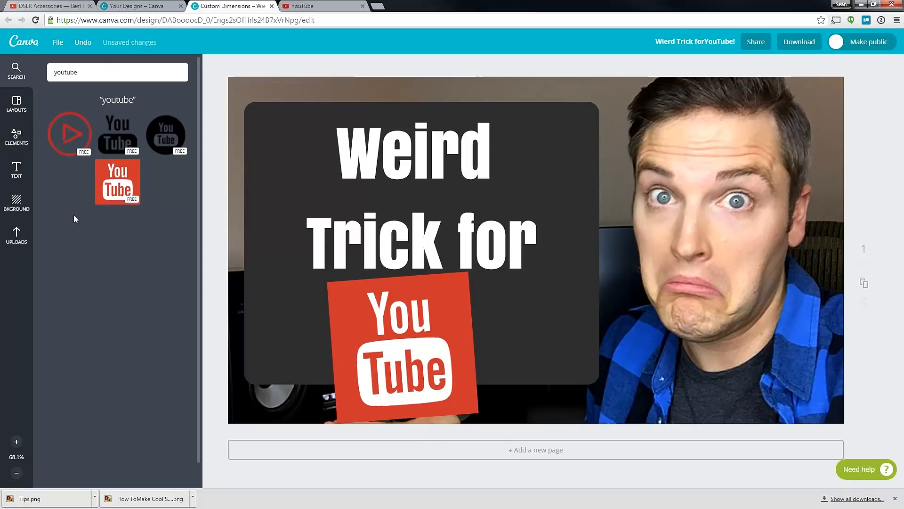
Step: Replace the background with the uploaded photo of two men shrugging, enlarged to fill the whole canvas
left_click(16, 234)
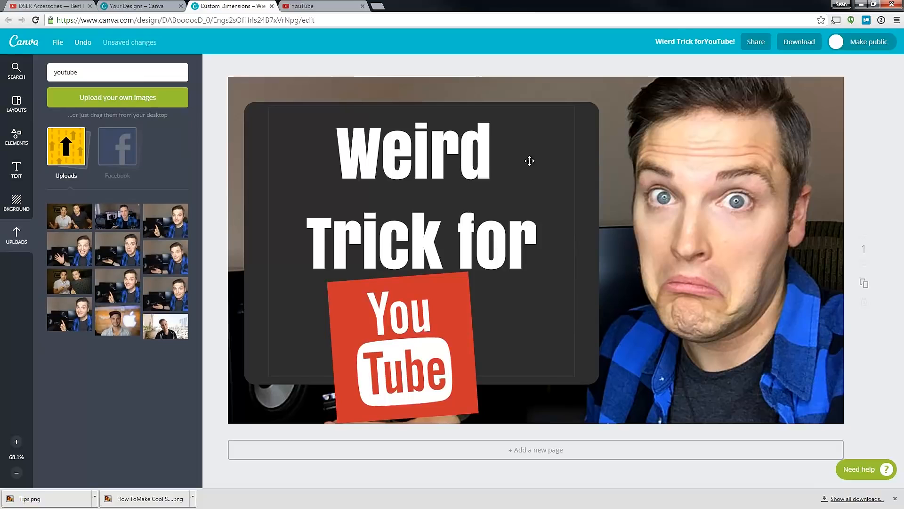
left_click(69, 216)
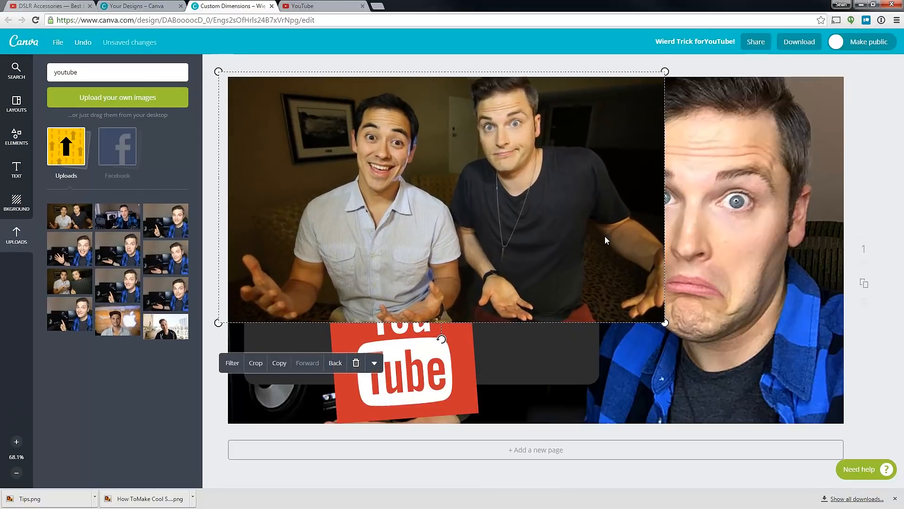
left_click_drag(674, 325, 854, 414)
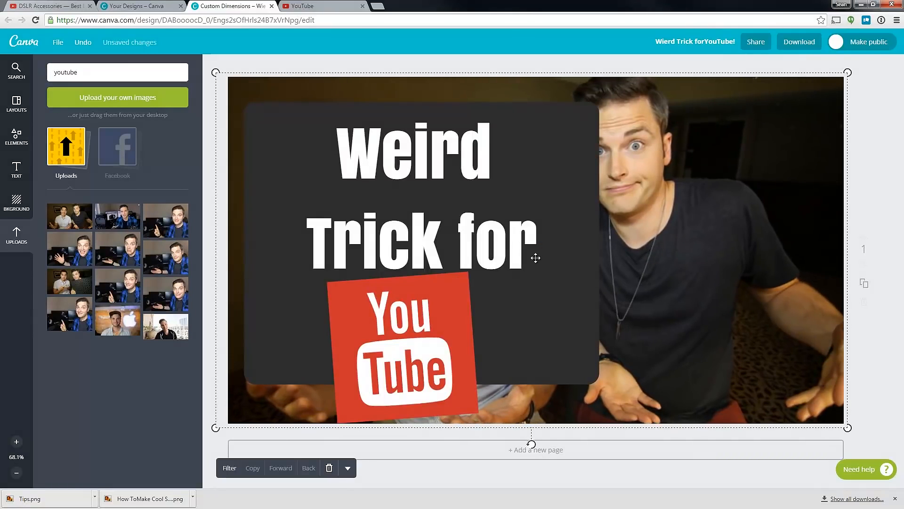
Step: Widen the heading's text box across most of the photo and delete the dark rounded rectangle
left_click(536, 257)
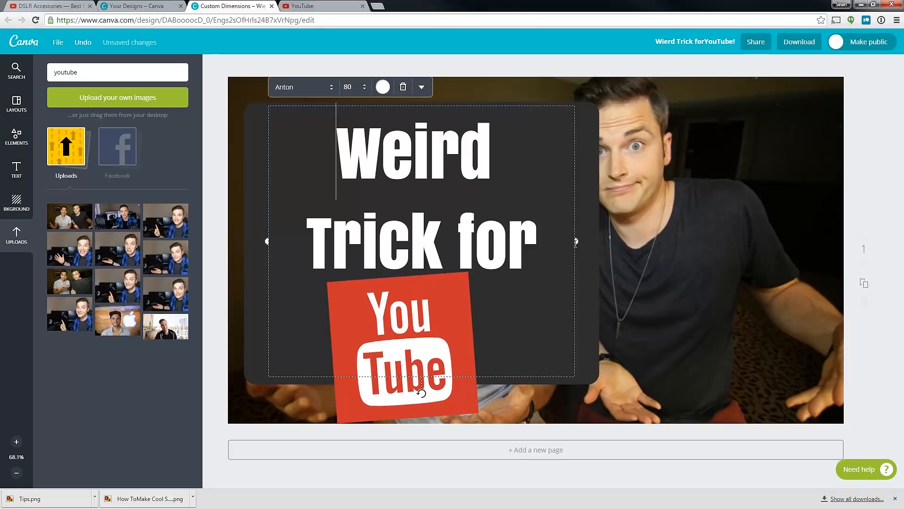
left_click_drag(577, 242, 780, 242)
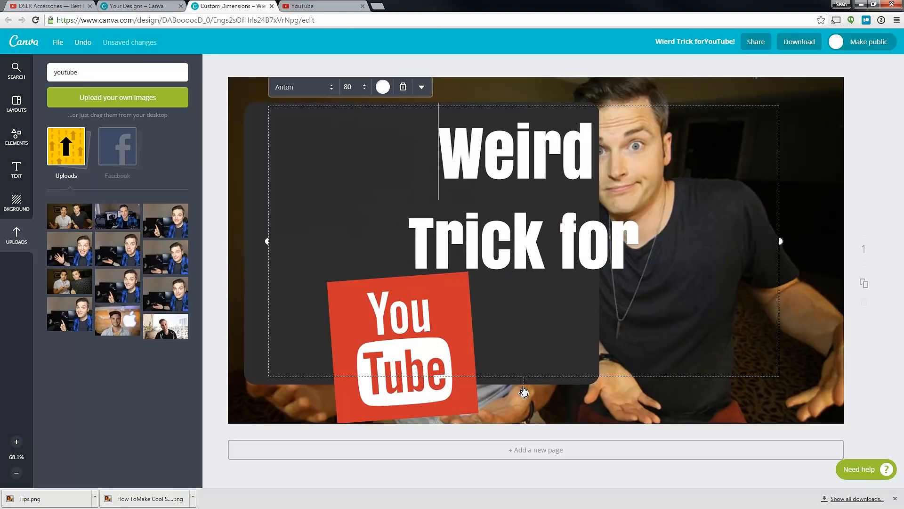
left_click_drag(266, 245, 263, 243)
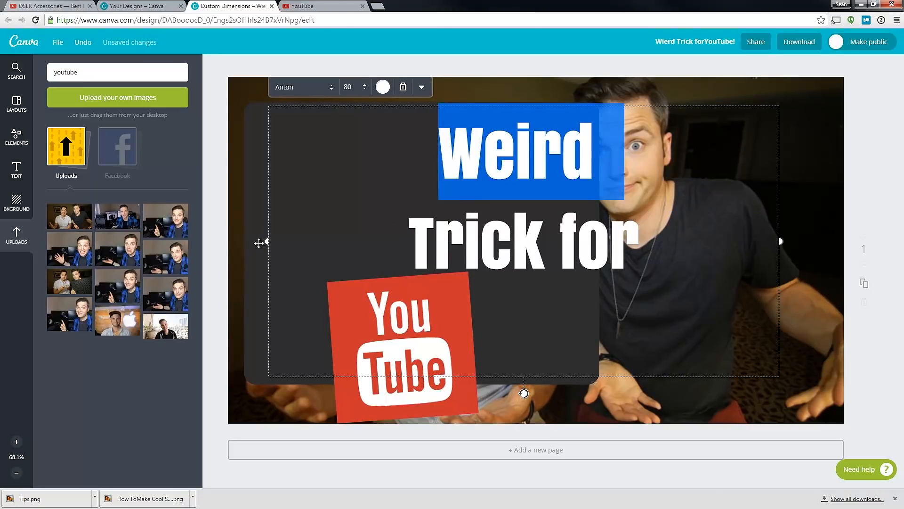
left_click(250, 125)
key("Delete")
left_click(460, 224)
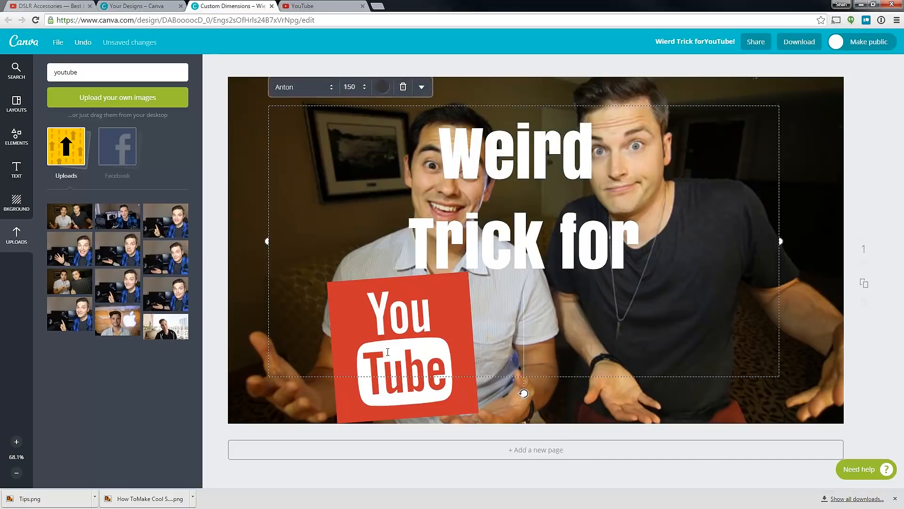
Step: Move the YouTube logo to the upper-left corner of the photo, beside the first man's head
left_click(359, 417)
left_click_drag(384, 410, 303, 235)
left_click(516, 367)
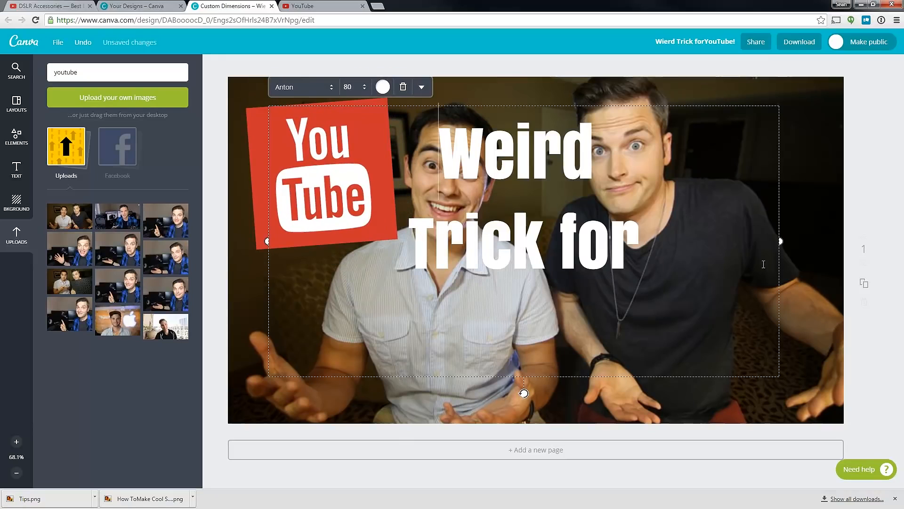
Step: Join the heading onto one line and replace the word "for" with an exclamation mark so it reads "Weird Trick!"
left_click(423, 304)
key("BackSpace")
left_click(725, 163)
left_click_drag(631, 157, 744, 154)
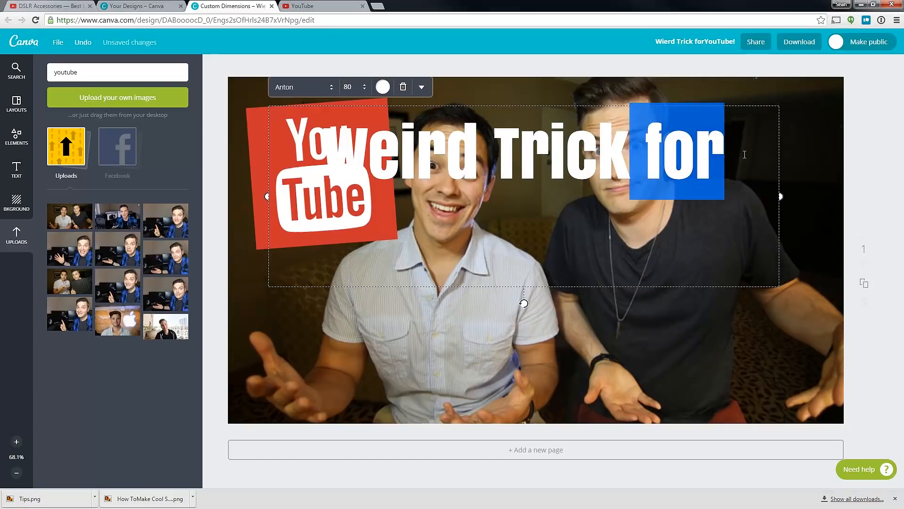
key("BackSpace")
type("!")
left_click(728, 267)
Step: Move the heading down over the men's chests and tilt it slightly counterclockwise
left_click(778, 71)
left_click(671, 108)
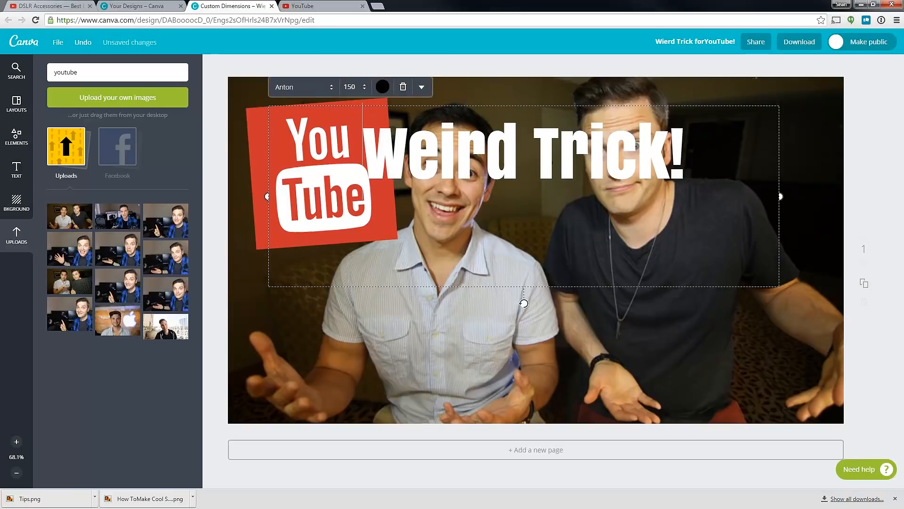
left_click_drag(669, 103, 672, 262)
left_click_drag(532, 462, 545, 460)
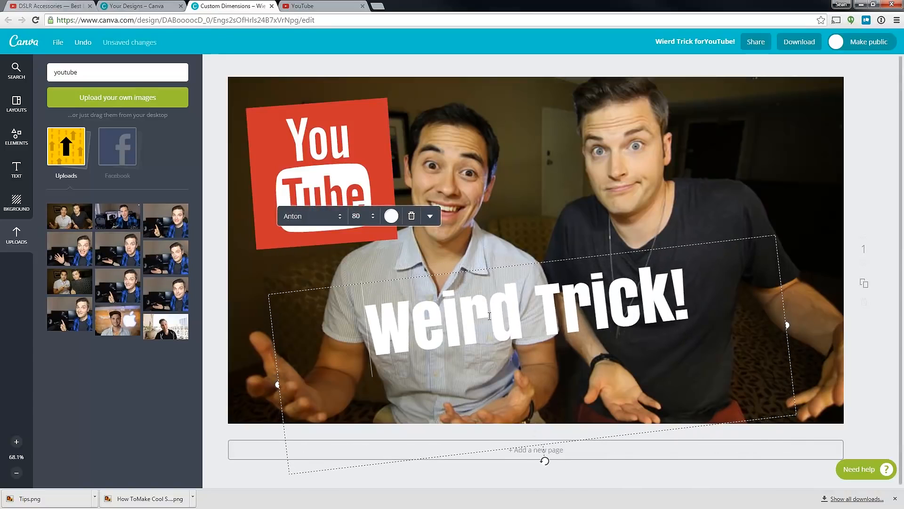
Step: Set the heading's font size to 120
left_click(373, 217)
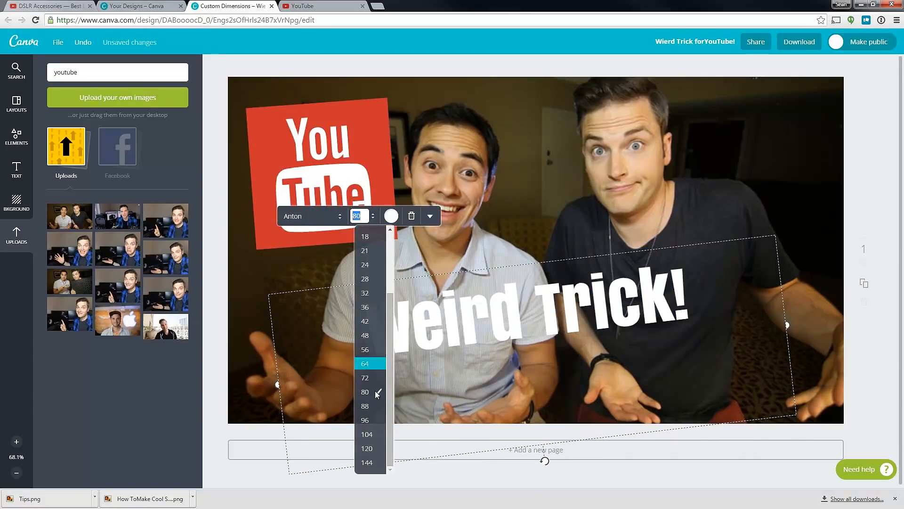
left_click(375, 448)
key("Escape")
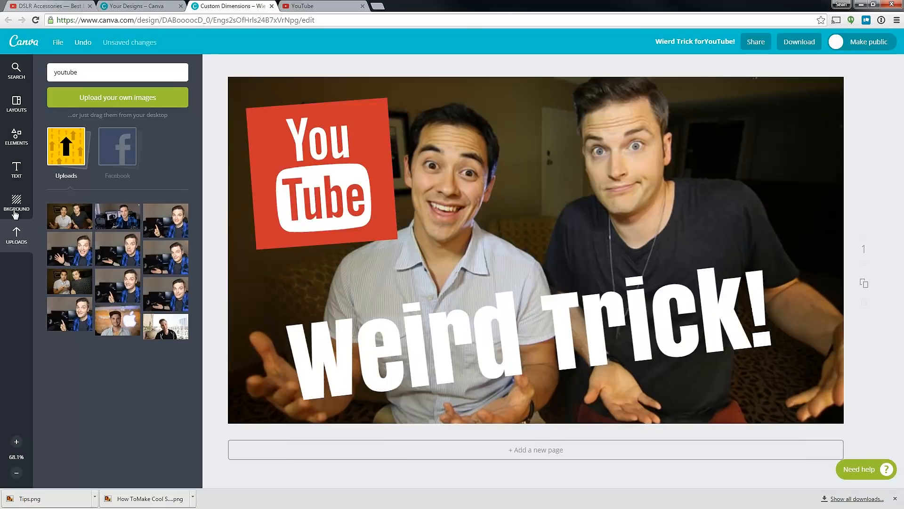
Step: Add a white square shape and flatten it into a horizontal bar over the lower part of the photo
left_click(16, 202)
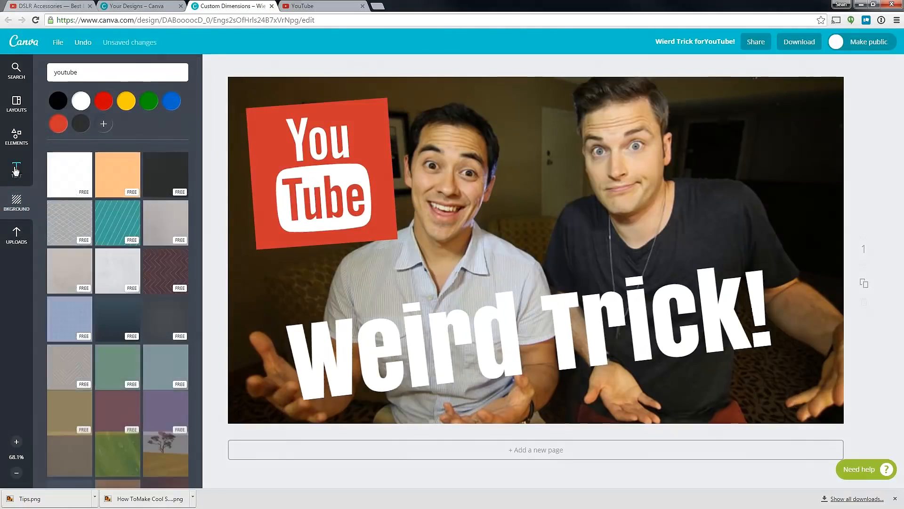
left_click(16, 137)
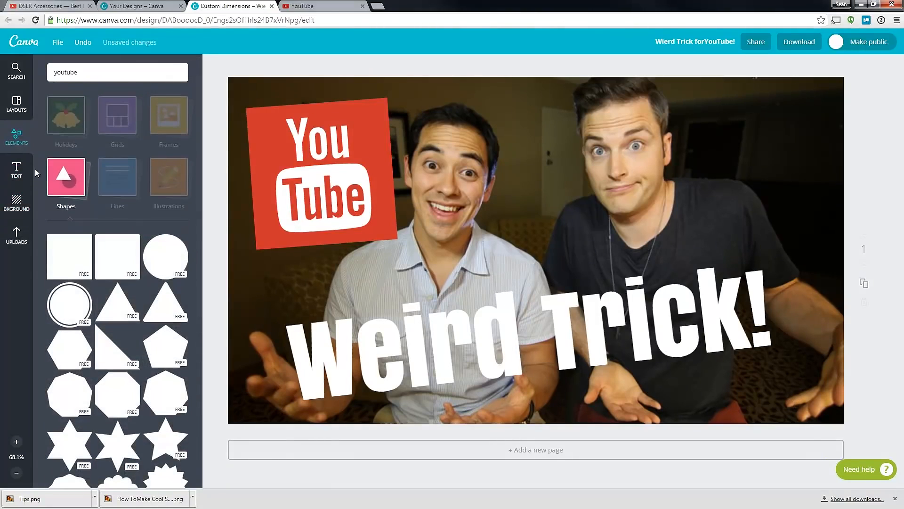
left_click(73, 259)
left_click_drag(537, 84, 537, 315)
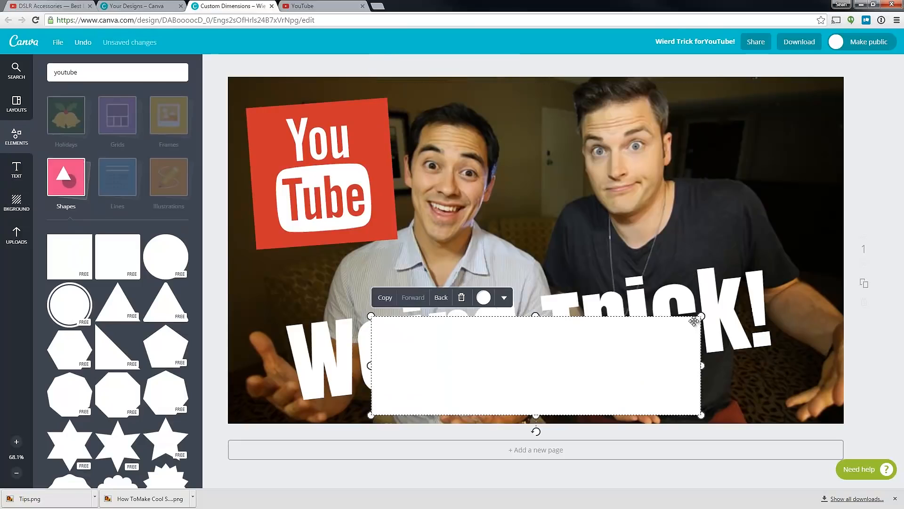
Step: Recolour the heading dark grey and fit the white bar behind it, tilted and sized to frame the whole text
mouse_move(693, 321)
left_mouse_down()
mouse_move(735, 313)
mouse_move(794, 327)
mouse_move(694, 313)
left_mouse_up()
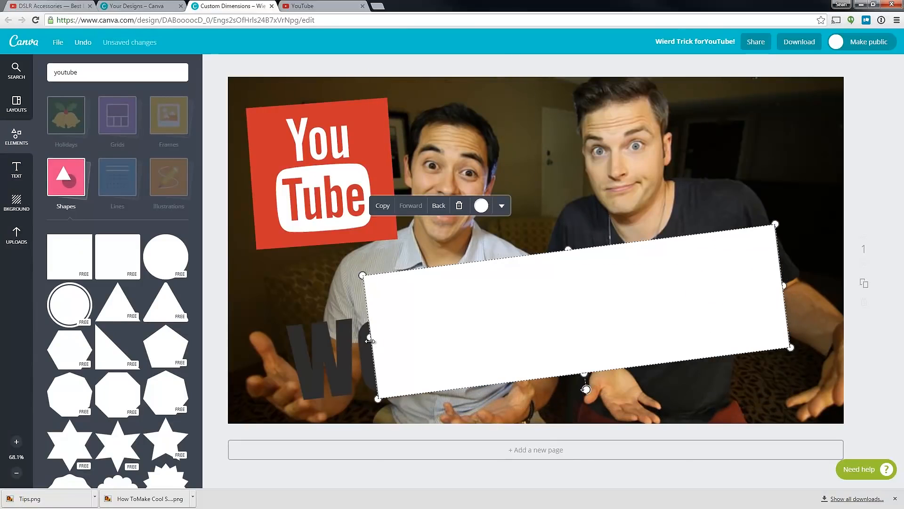
left_click_drag(370, 340, 282, 359)
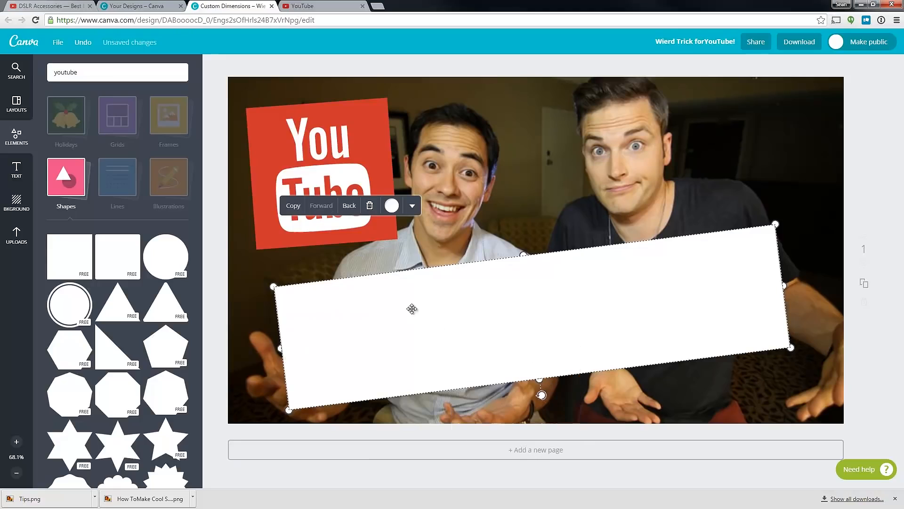
left_click(349, 207)
left_click_drag(522, 256, 523, 279)
Step: Enlarge the YouTube logo, tilt it further counterclockwise and place it at the photo's left edge just above the white bar
left_click_drag(341, 151, 342, 192)
left_click_drag(393, 134, 363, 148)
left_click_drag(339, 253, 345, 253)
left_click_drag(329, 304, 336, 305)
left_click_drag(299, 273, 294, 278)
left_click(613, 171)
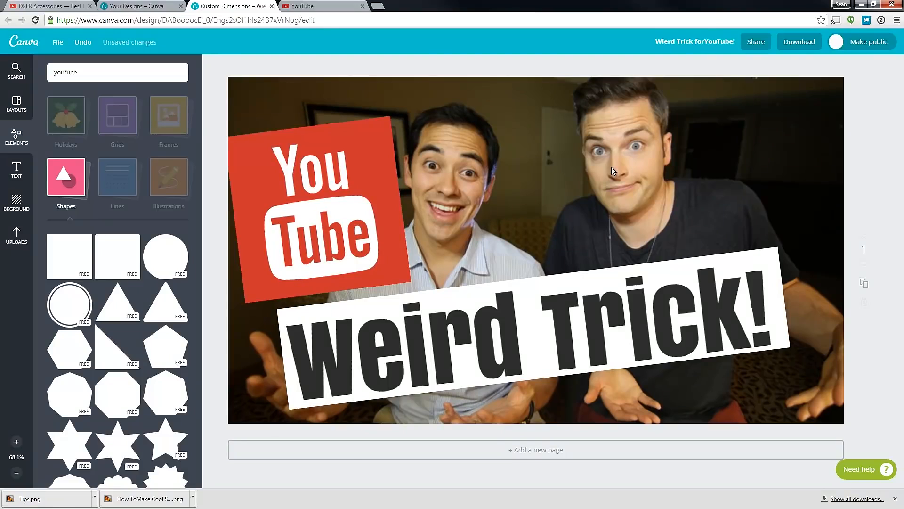
Step: Adjust the background photo's advanced filter options to saturation +14 and blur -18
left_click(619, 116)
left_click(230, 468)
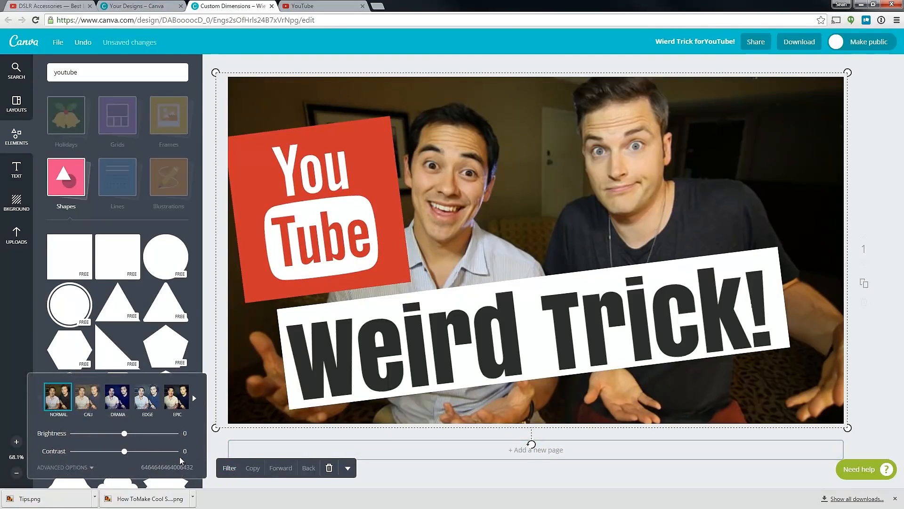
left_click(66, 467)
left_click_drag(126, 385, 132, 384)
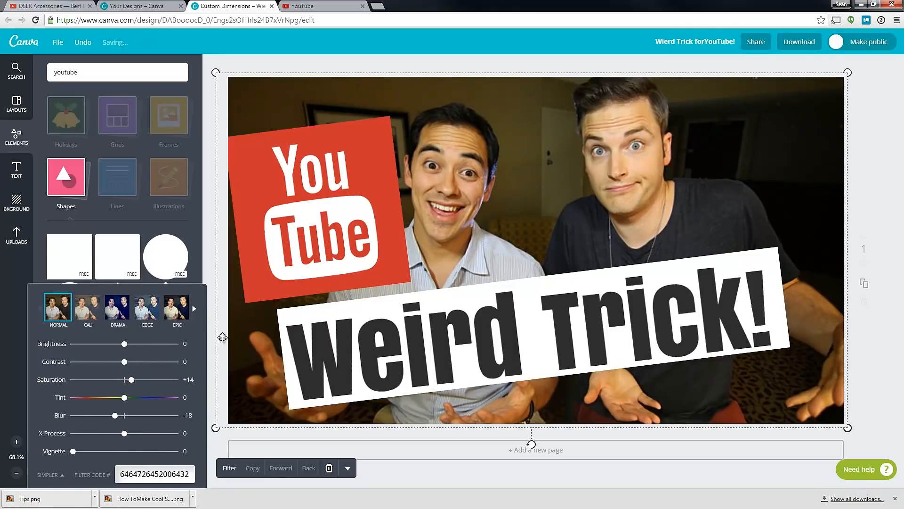
Step: Enlarge the background photo slightly beyond the canvas and tilt it a little clockwise
left_click(857, 71)
left_click_drag(858, 70, 884, 72)
left_click_drag(563, 464, 551, 469)
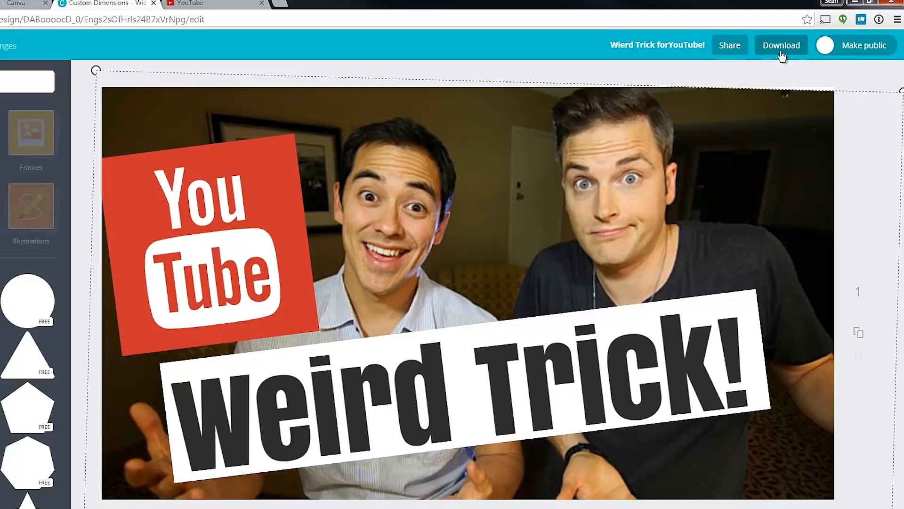
Step: Download the finished thumbnail as a high-quality PNG image
left_click(798, 46)
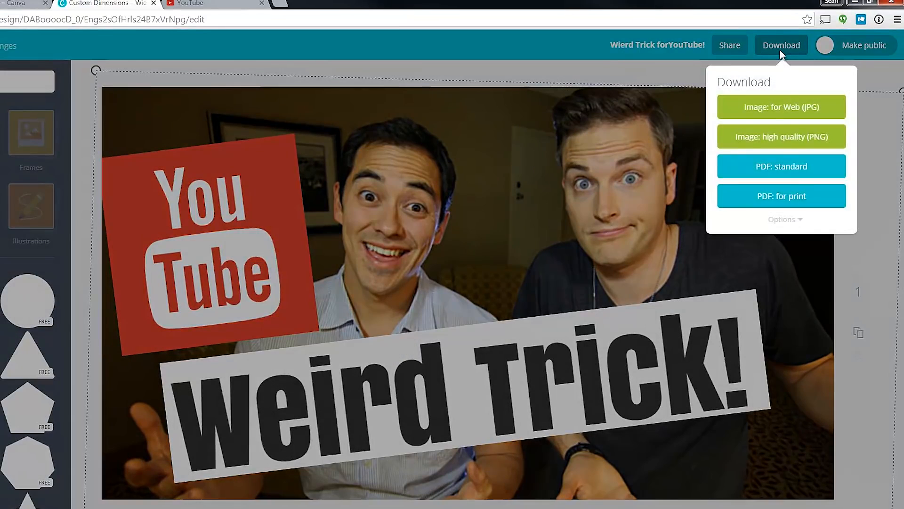
left_click(779, 137)
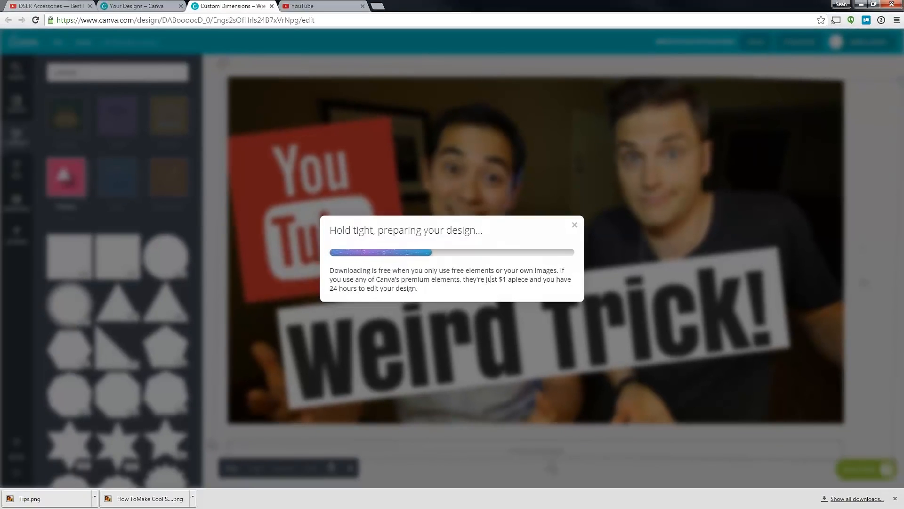
key("Return")
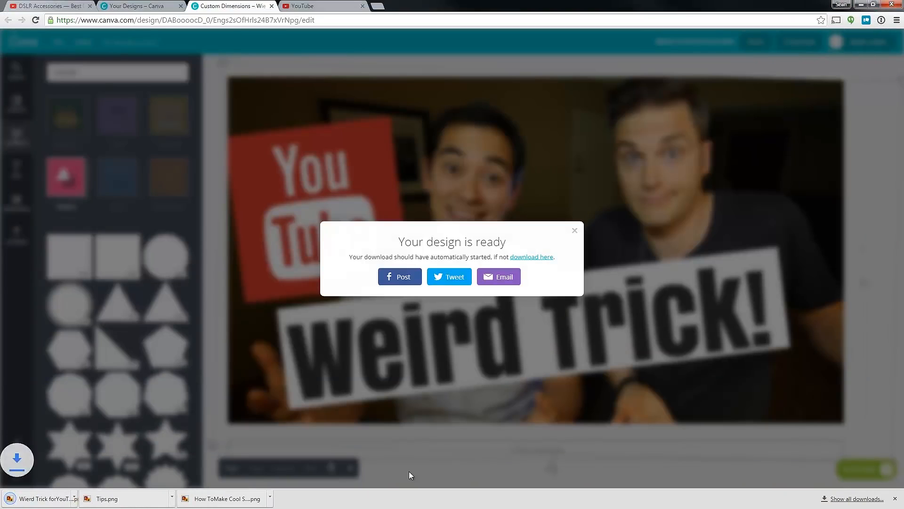
Step: Switch to YouTube and examine the thumbnail choices on the Easy Time Lapse Video Tutorial's Info and Settings page
left_click(304, 5)
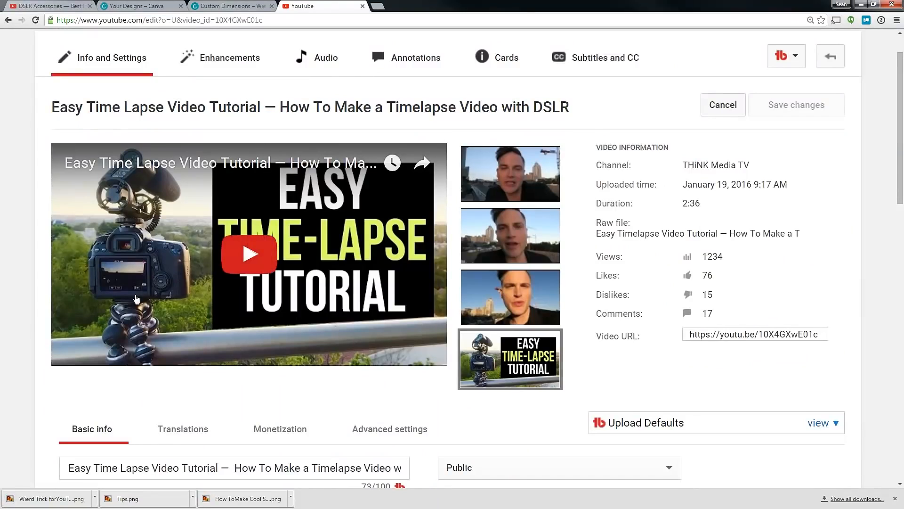
scroll(845, 101, "up", 1)
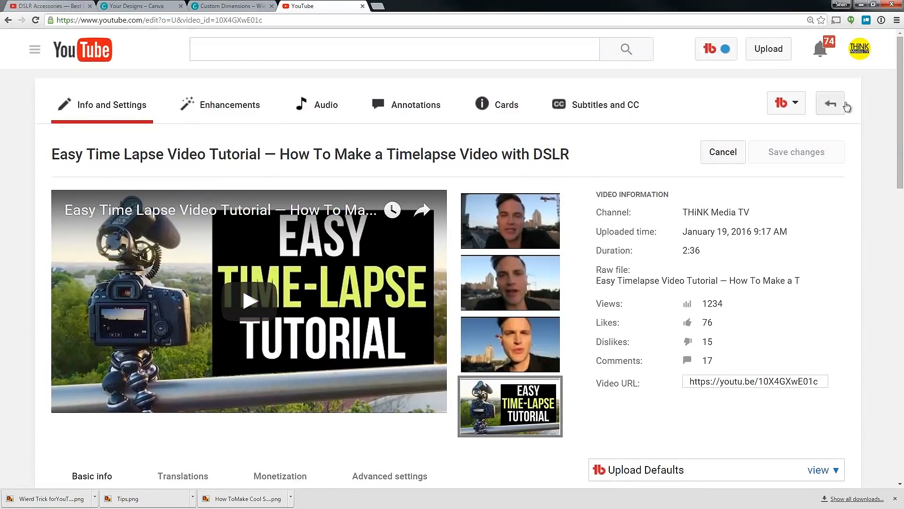
left_click(860, 53)
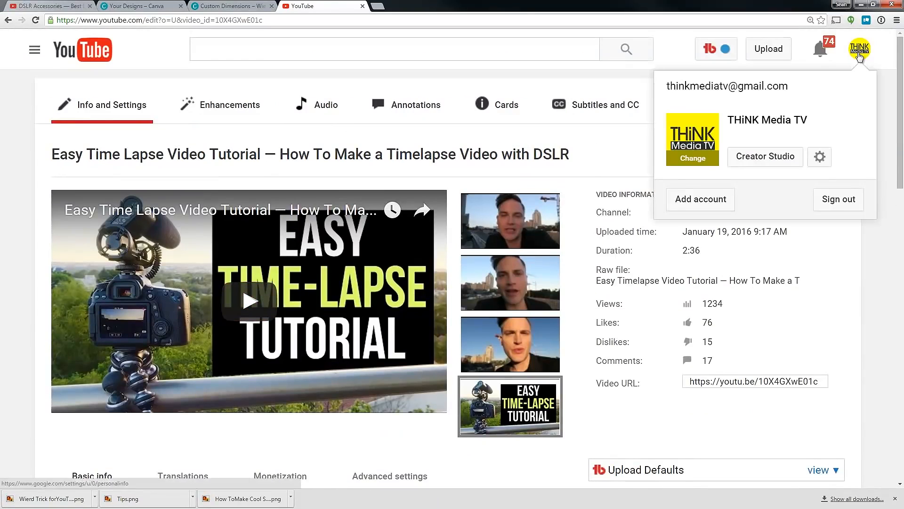
left_click(18, 155)
scroll(18, 164, "down", 1)
scroll(375, 363, "down", 1)
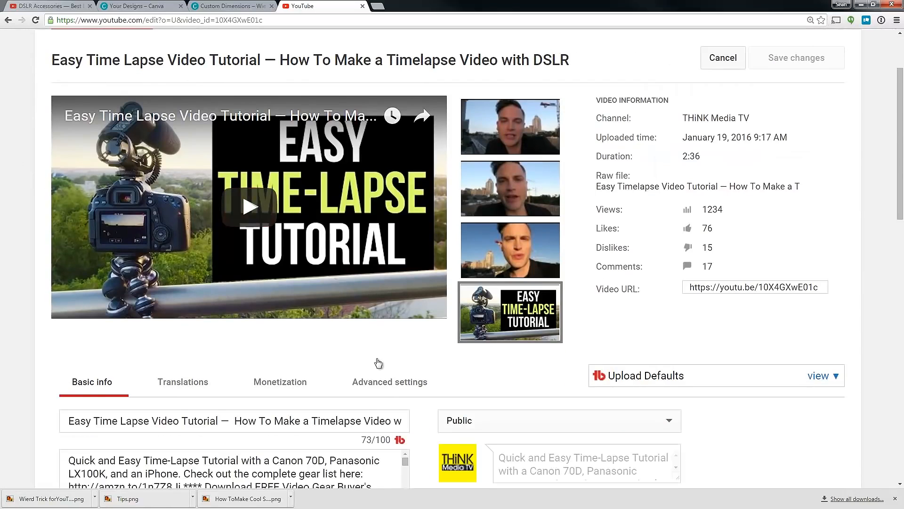
scroll(375, 363, "up", 1)
mouse_move(536, 204)
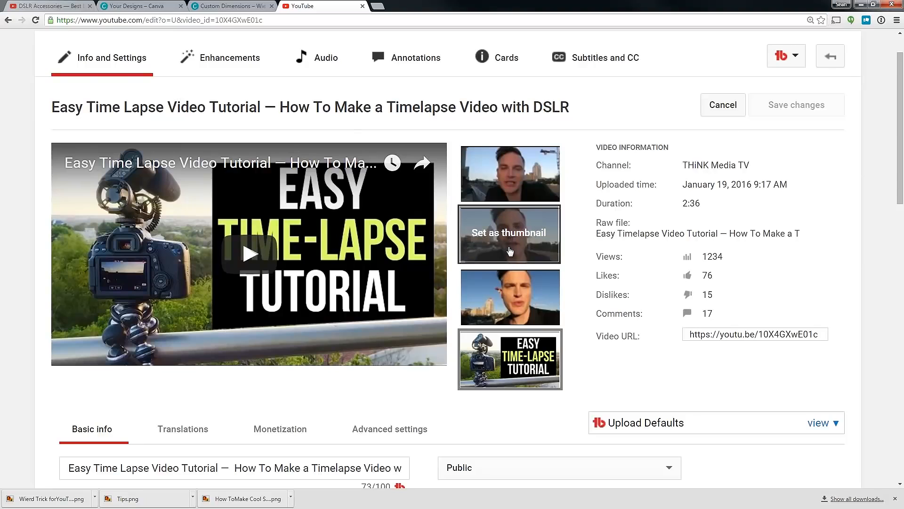
mouse_move(481, 389)
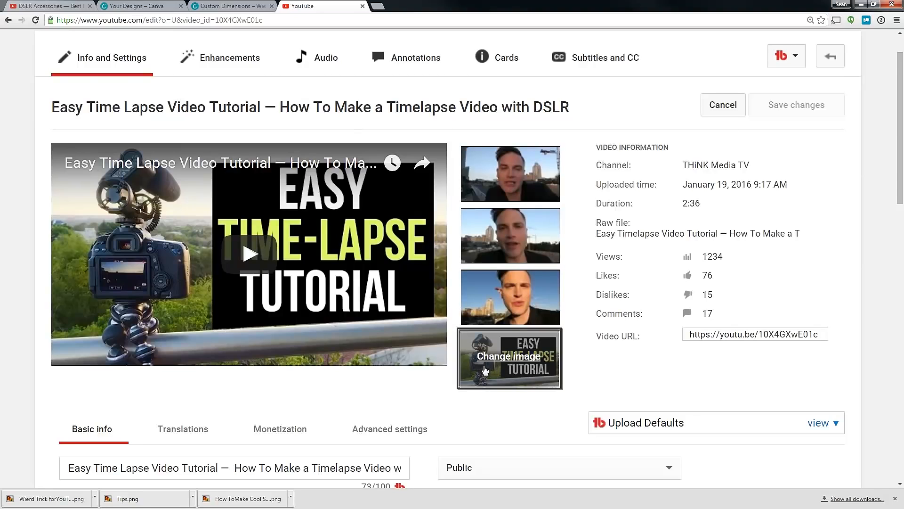
Step: Browse the Custom Thumbnails folder as extra large icons for a replacement video thumbnail, and leave without choosing a file
left_click(488, 367)
right_click(575, 204)
mouse_move(609, 210)
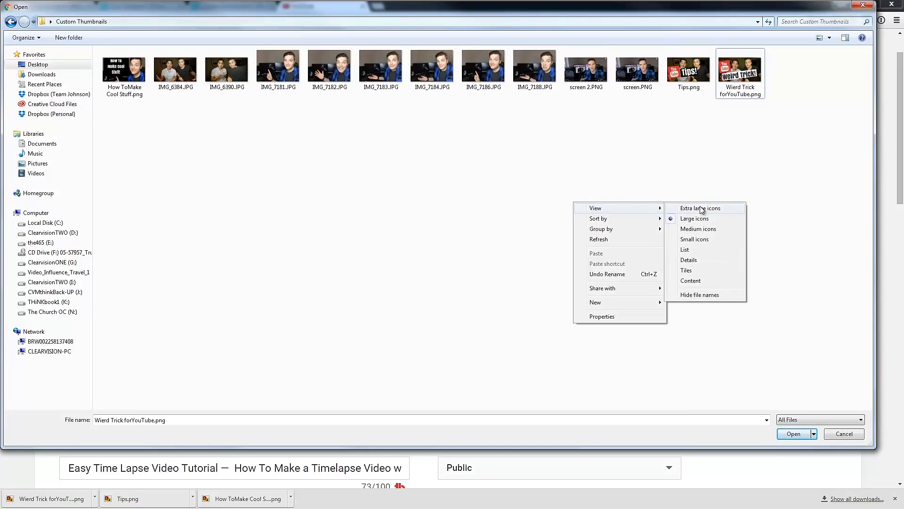
left_click(687, 205)
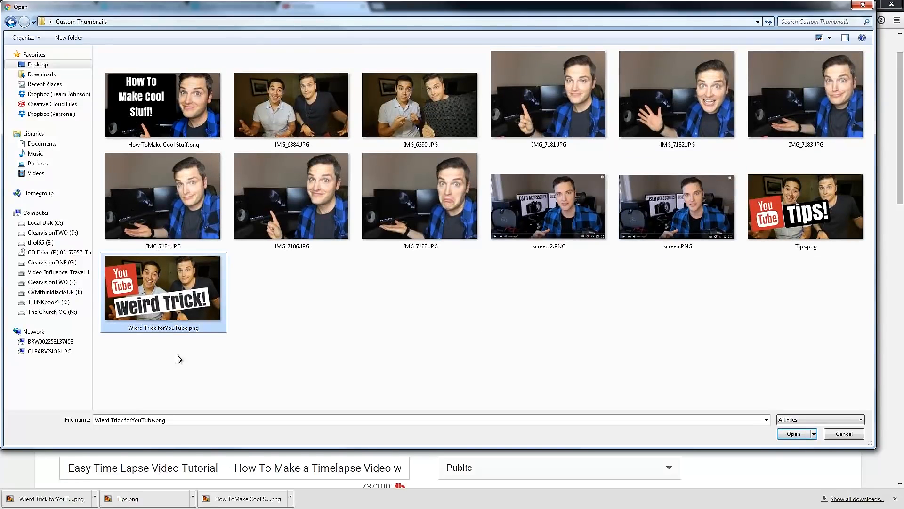
left_click(847, 434)
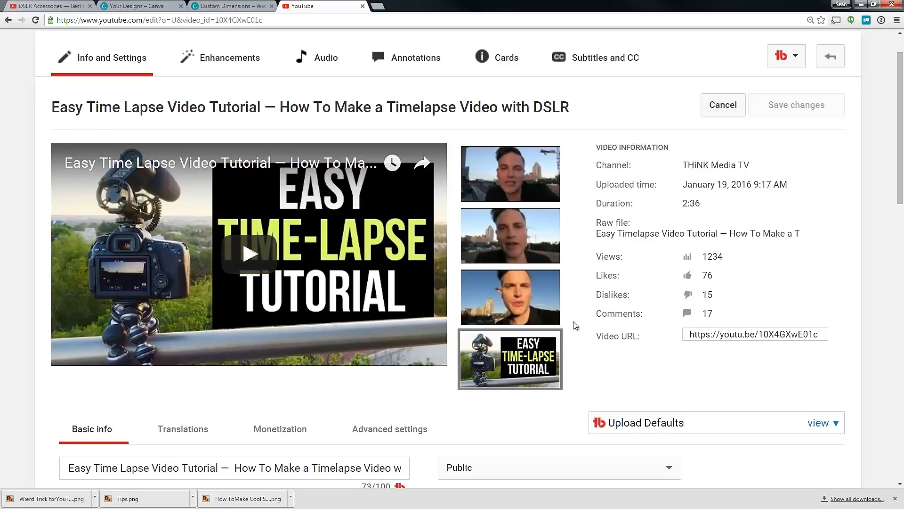
Step: Open the YouTube account settings and view the channel's additional features to check its status and feature availability
mouse_move(553, 355)
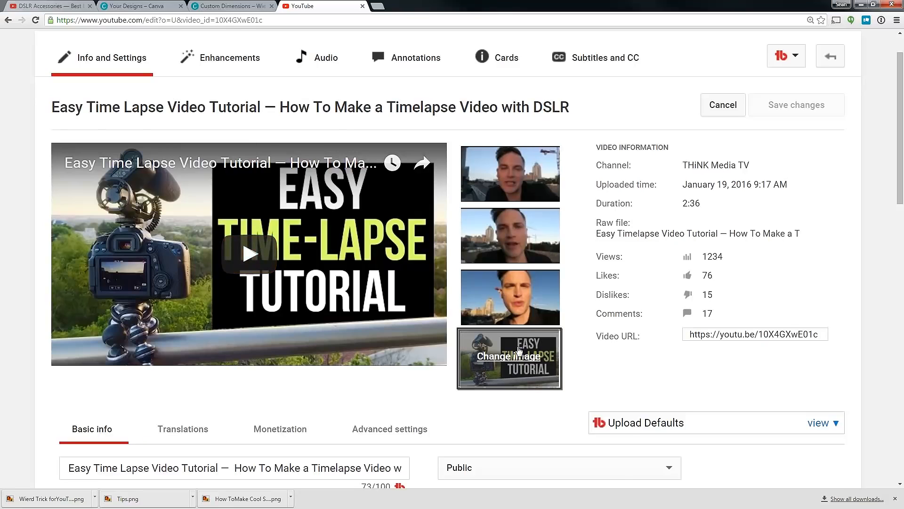
scroll(519, 351, "up", 1)
left_click(858, 56)
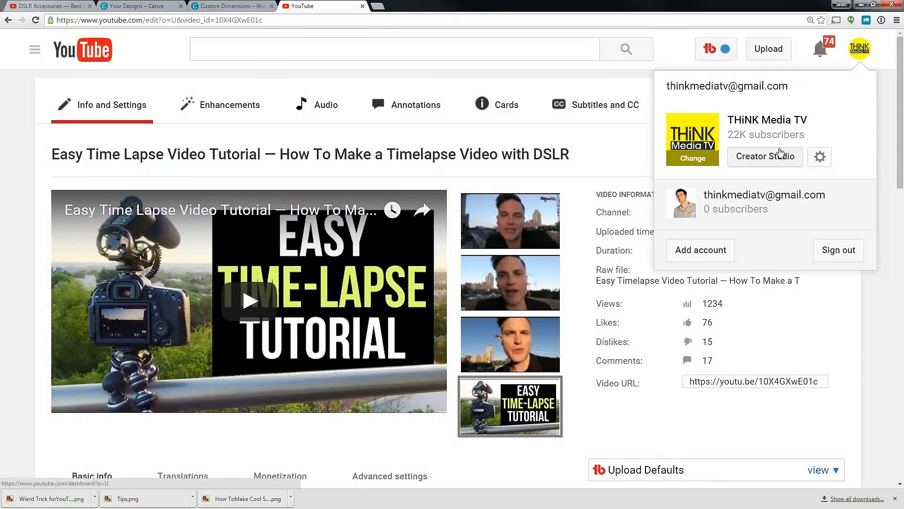
left_click(821, 157)
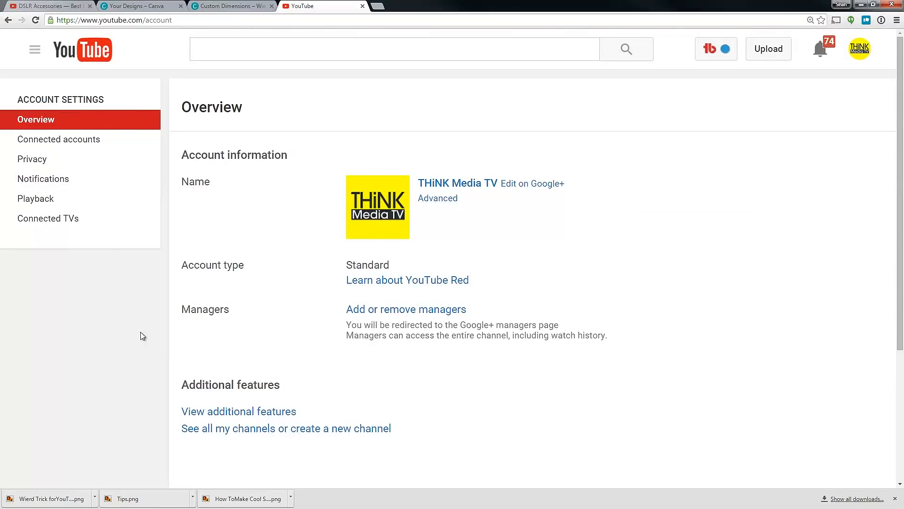
left_click(243, 419)
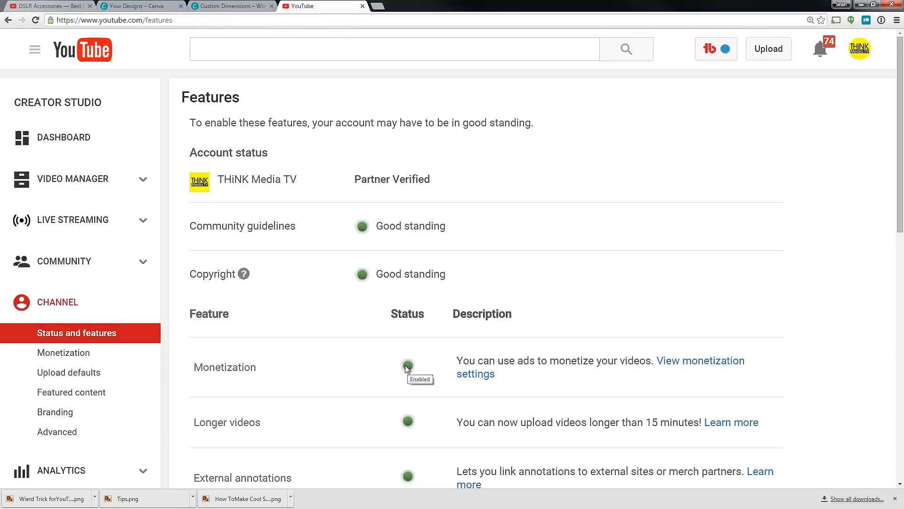
left_click(852, 58)
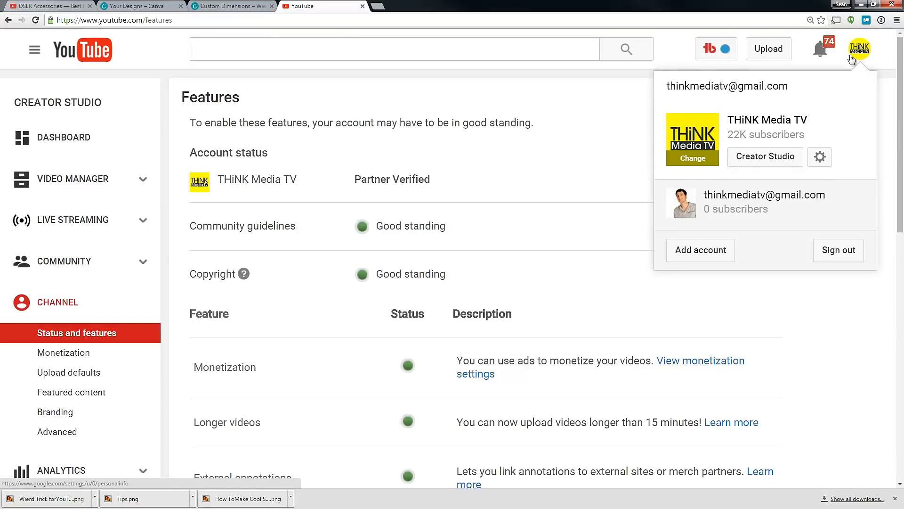